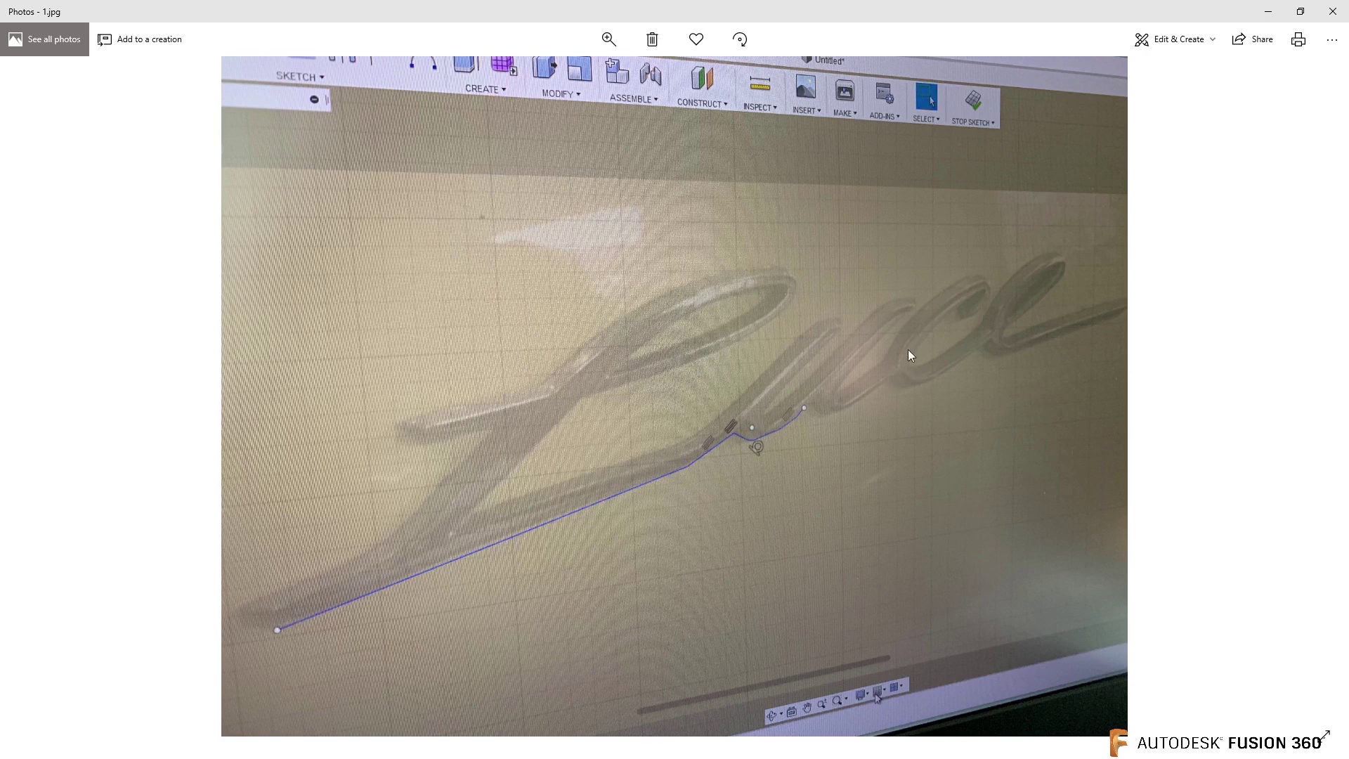
# Step: Close the photo viewer, switch to Fusion 360 and attach the Mazda logo image as a canvas on the XY plane
pyautogui.click(1333, 12)
pyautogui.click(1332, 11)
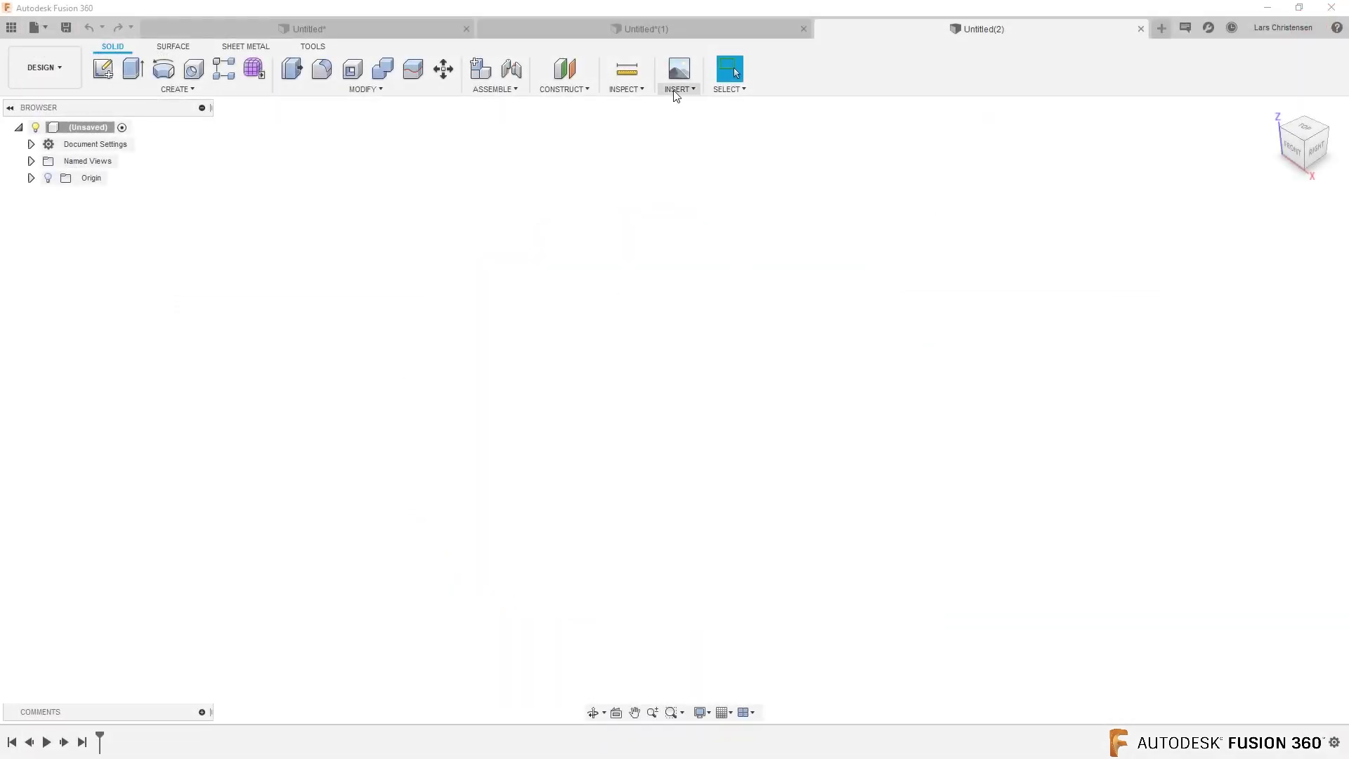
pyautogui.click(675, 90)
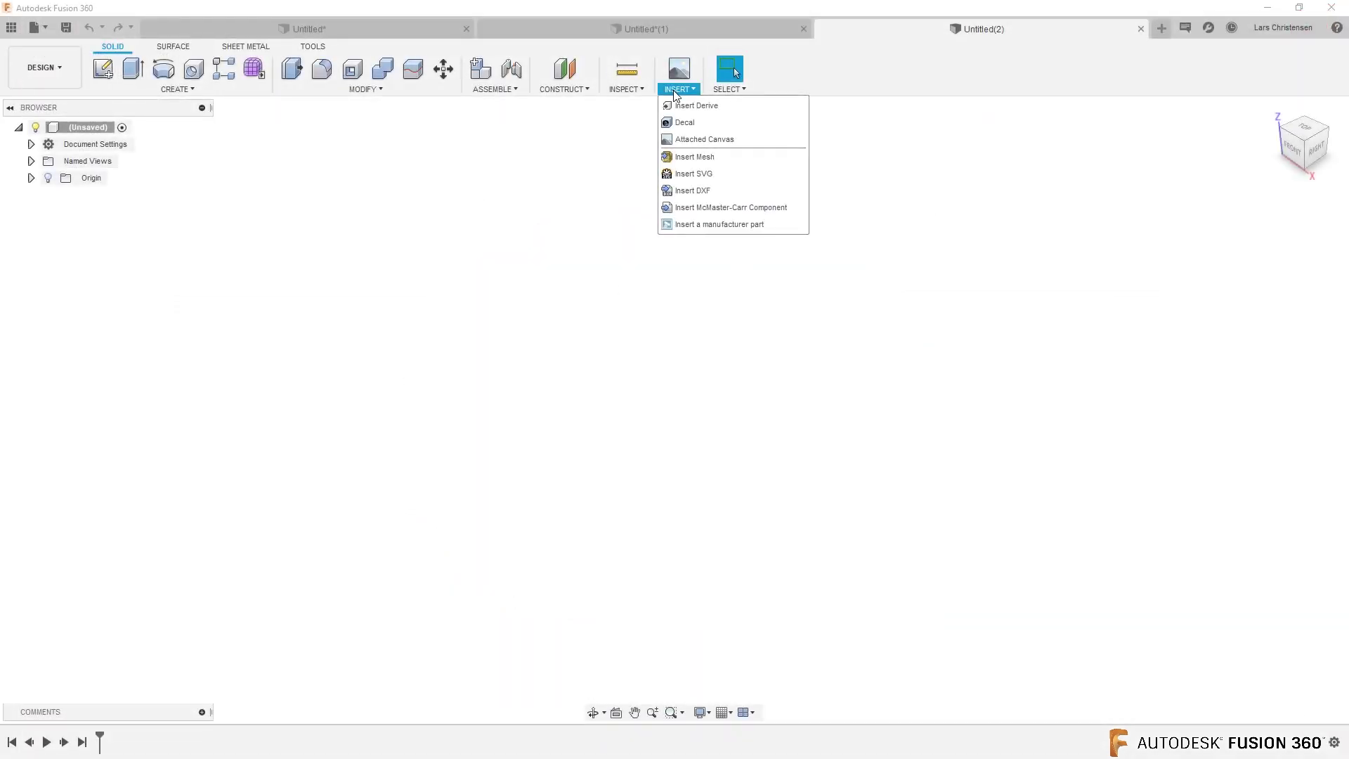
pyautogui.click(688, 145)
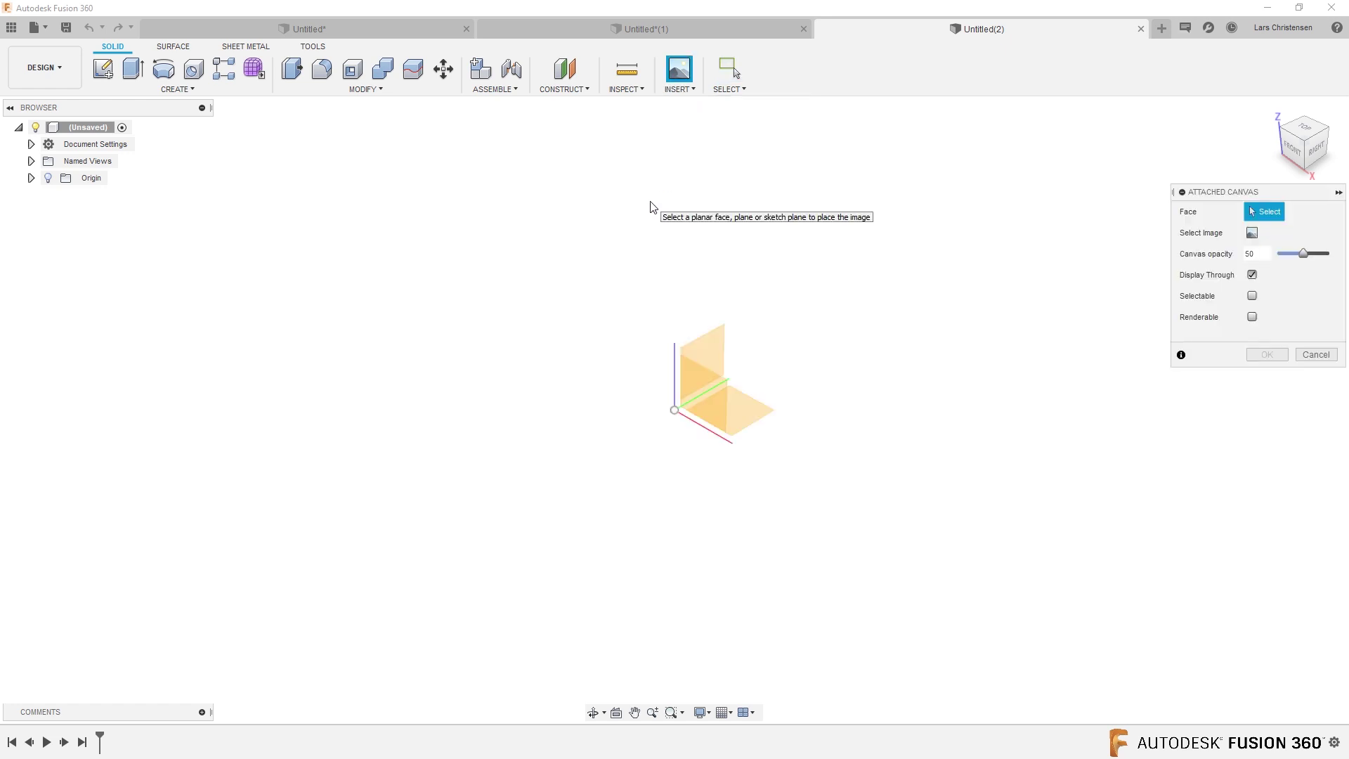
pyautogui.click(764, 414)
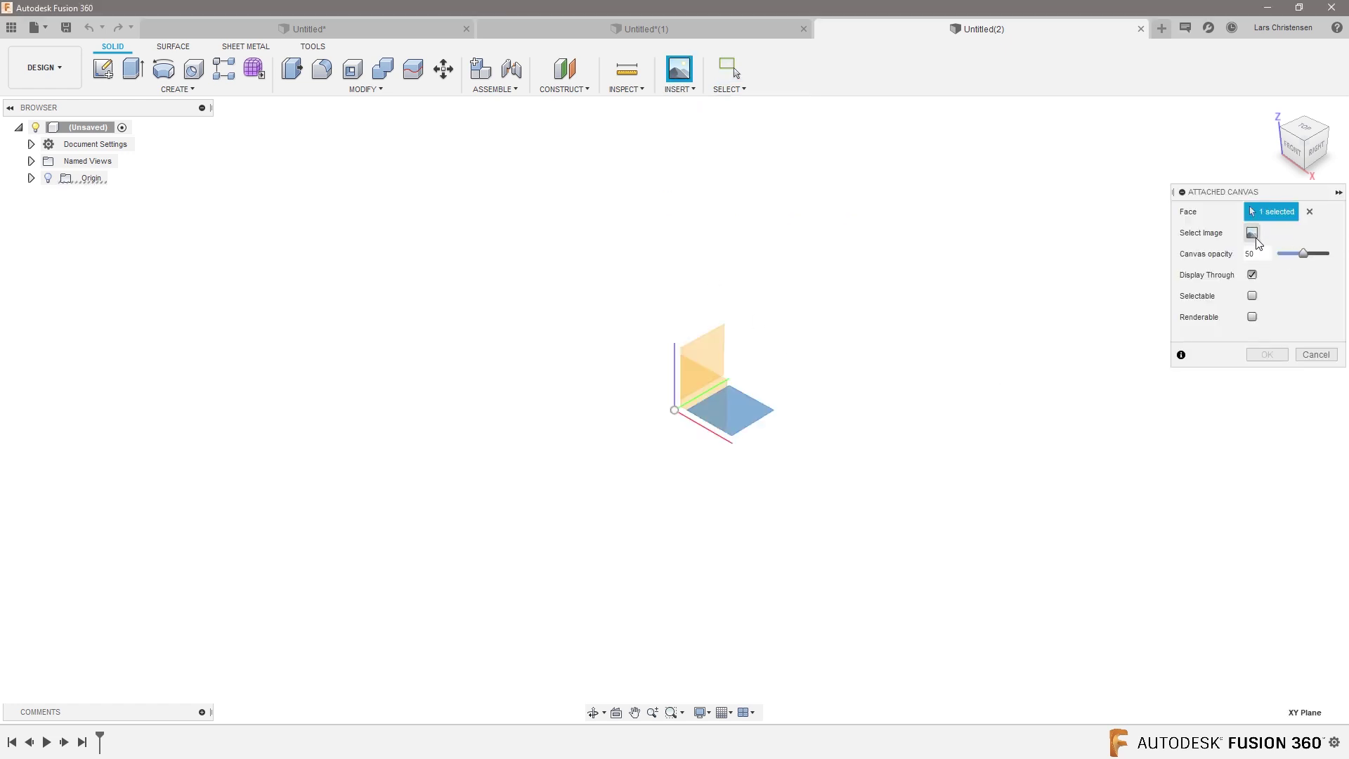
pyautogui.click(1252, 234)
pyautogui.doubleClick(383, 166)
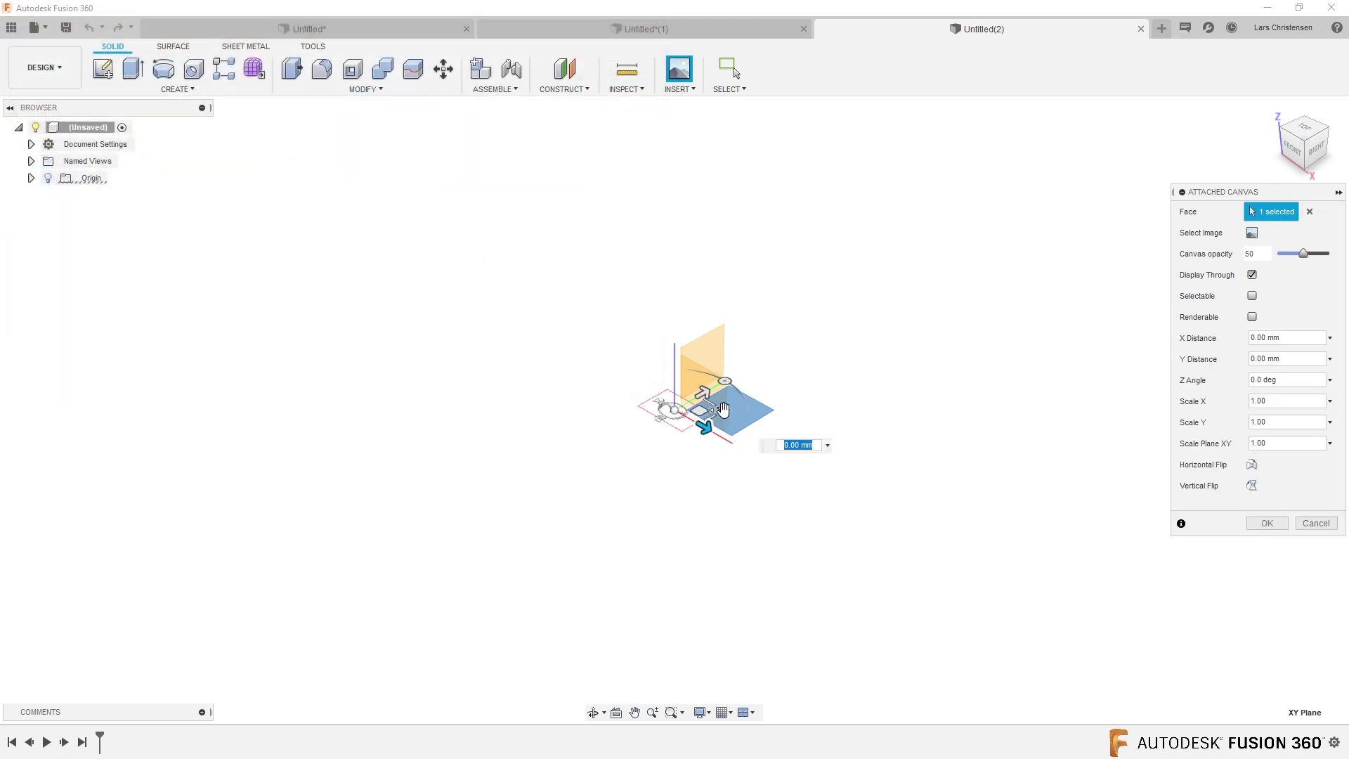
# Step: Enlarge the logo canvas uniformly in its plane to a scale of 9.369
pyautogui.moveTo(723, 409); pyautogui.dragTo(1147, 392)
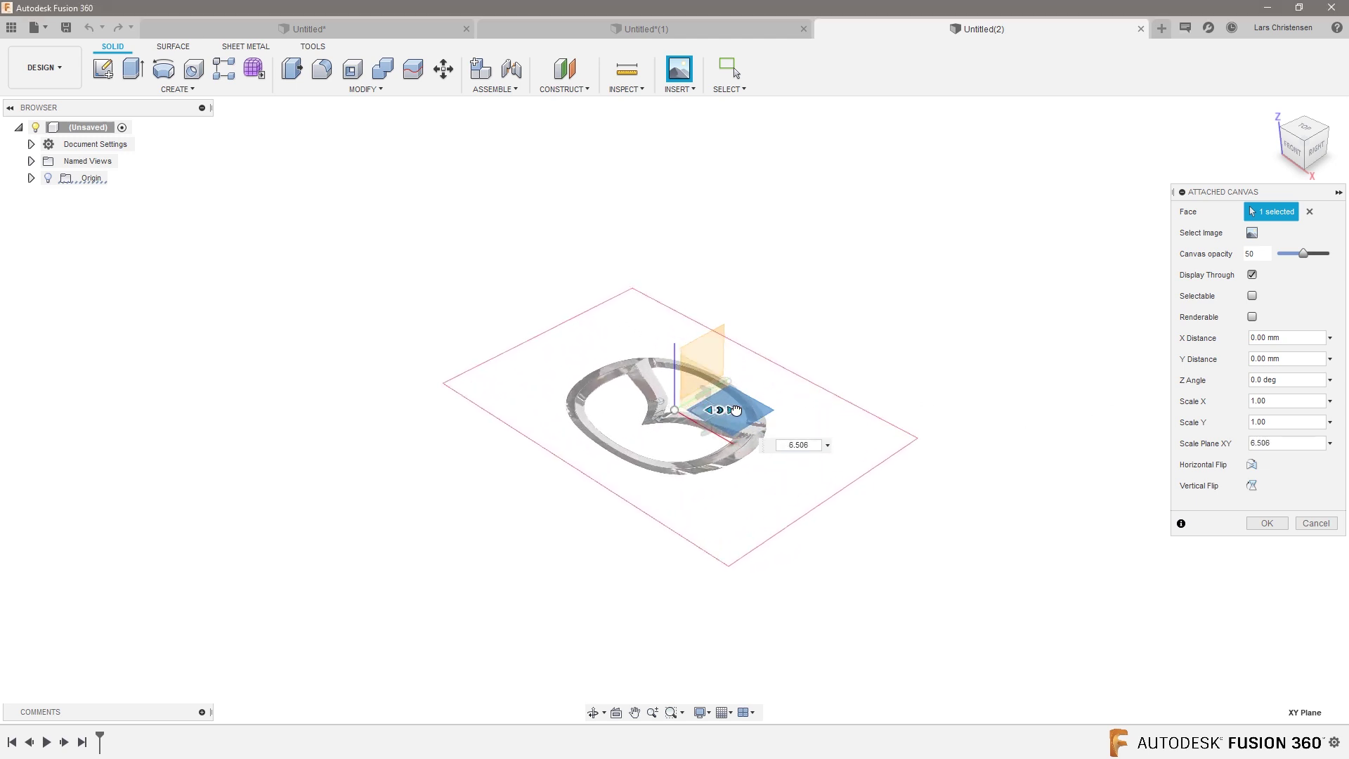
pyautogui.moveTo(735, 409)
pyautogui.mouseDown()
pyautogui.moveTo(852, 412)
pyautogui.moveTo(744, 411)
pyautogui.mouseUp()
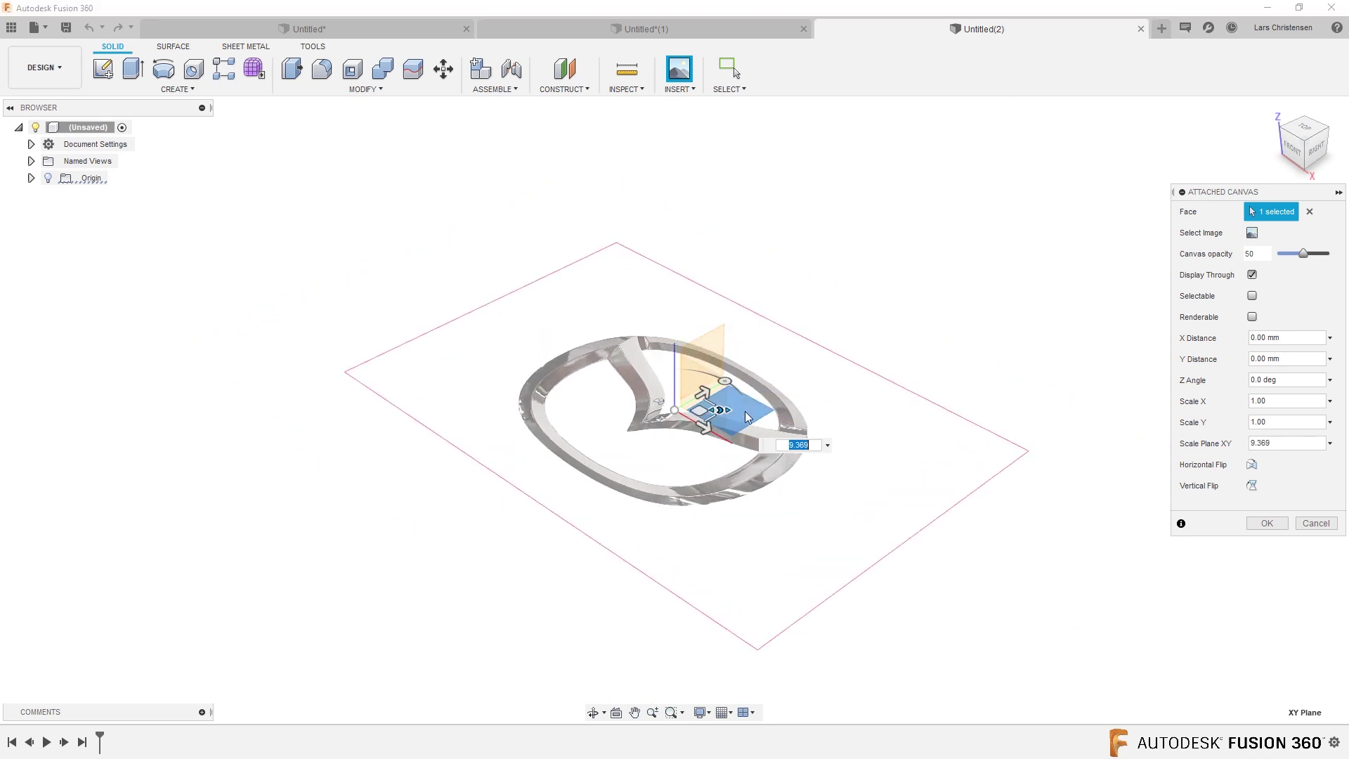
# Step: Set the canvas opacity to 48 and shift the image slightly upward relative to the origin
pyautogui.click(1305, 129)
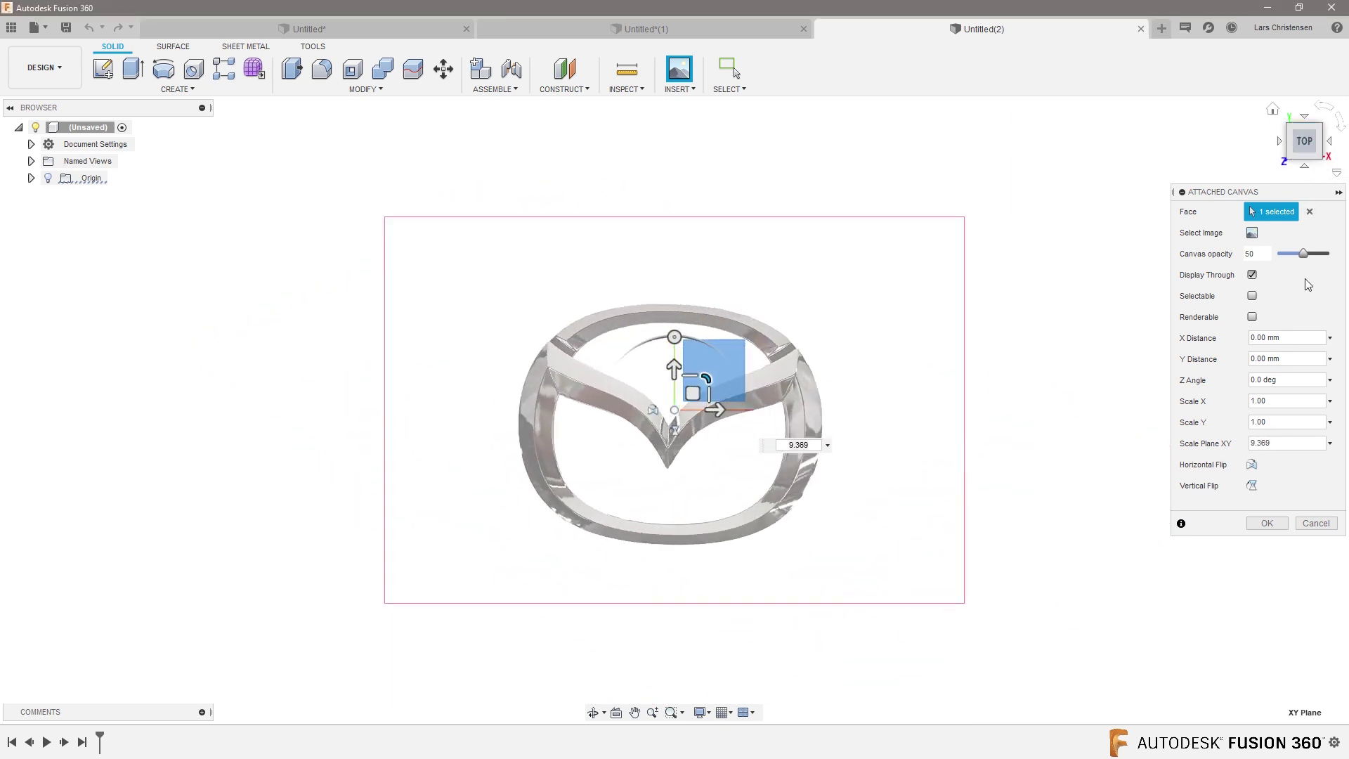
pyautogui.moveTo(1303, 253)
pyautogui.mouseDown()
pyautogui.moveTo(1292, 256)
pyautogui.moveTo(1321, 257)
pyautogui.moveTo(1304, 257)
pyautogui.mouseUp()
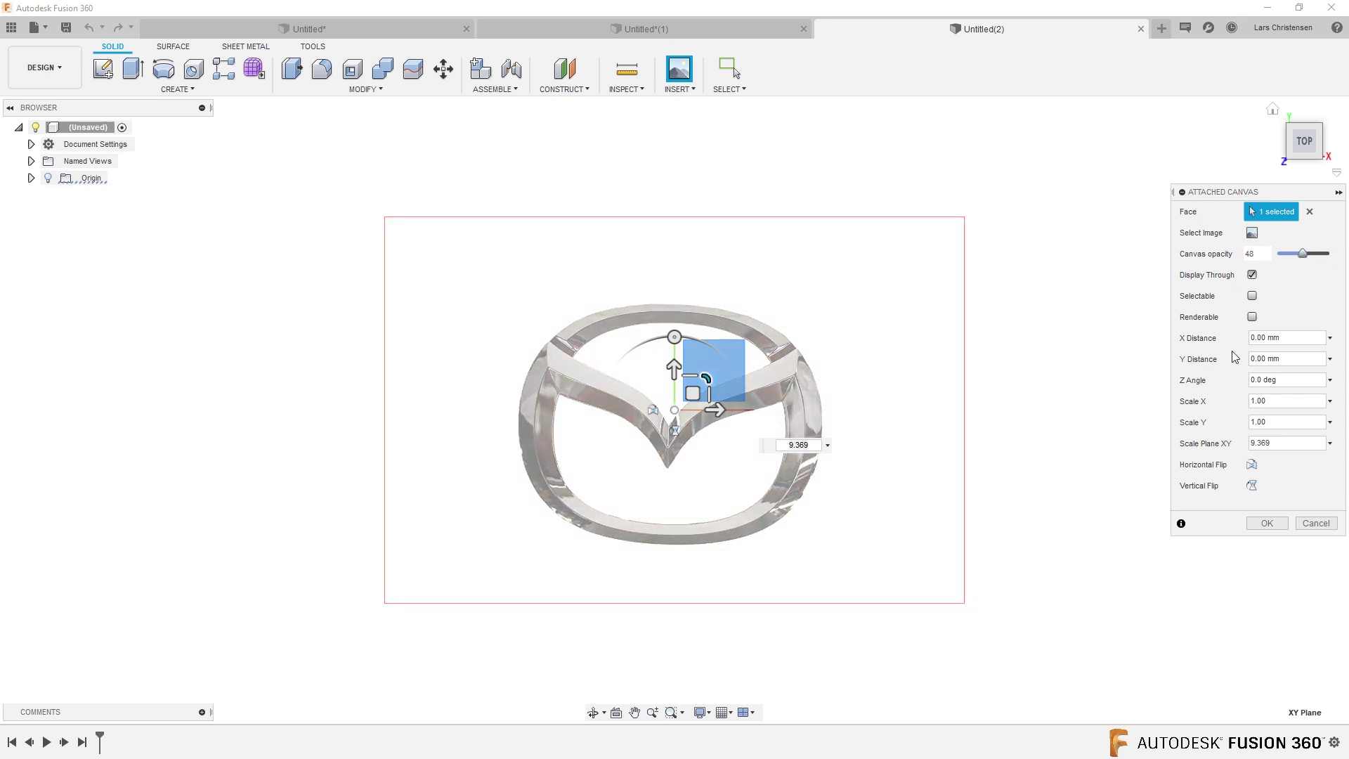
pyautogui.scroll(3, 859, 460)
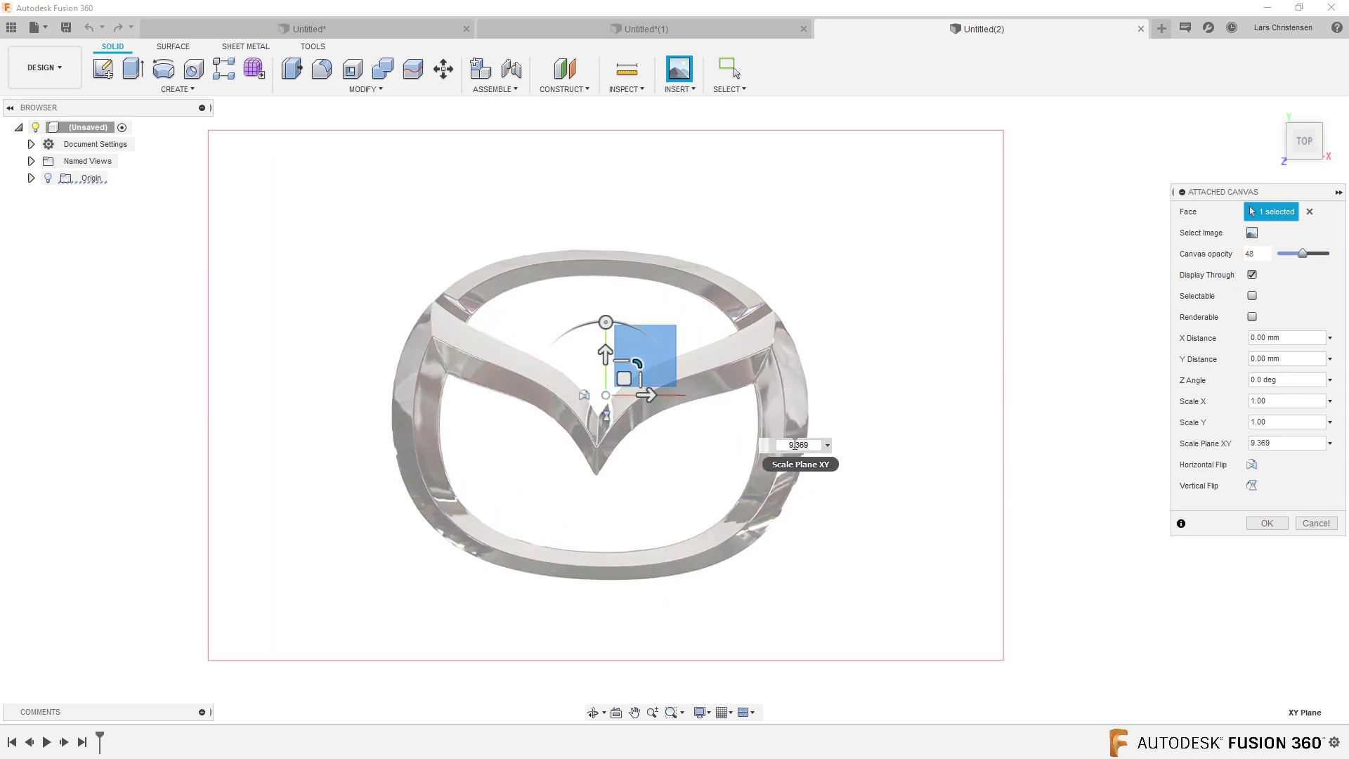
pyautogui.moveTo(624, 379)
pyautogui.mouseDown()
pyautogui.moveTo(650, 357)
pyautogui.moveTo(618, 339)
pyautogui.moveTo(618, 265)
pyautogui.moveTo(542, 299)
pyautogui.moveTo(630, 359)
pyautogui.mouseUp()
pyautogui.click(1266, 524)
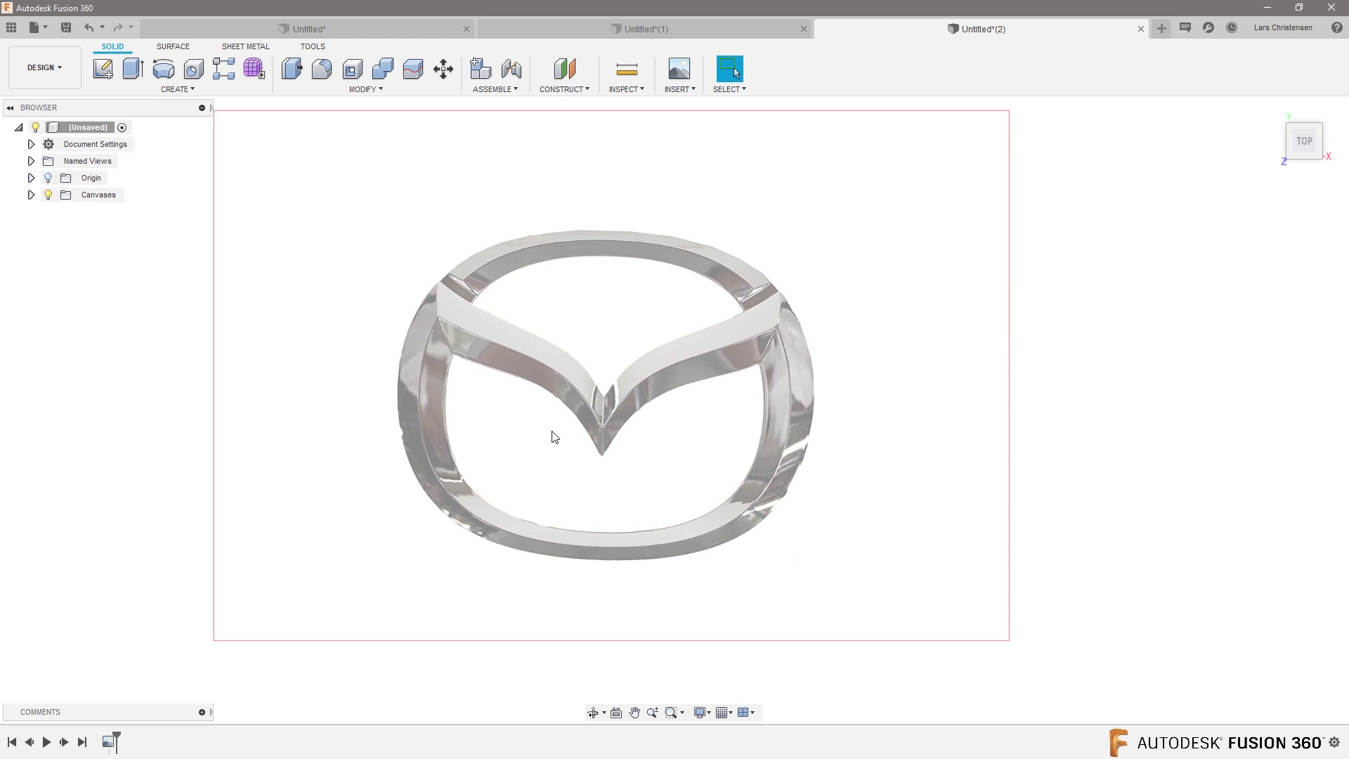
pyautogui.click(182, 276)
# Step: Create a sketch on the XY plane and start a fit point spline at the logo's left wing
pyautogui.scroll(5, 716, 310)
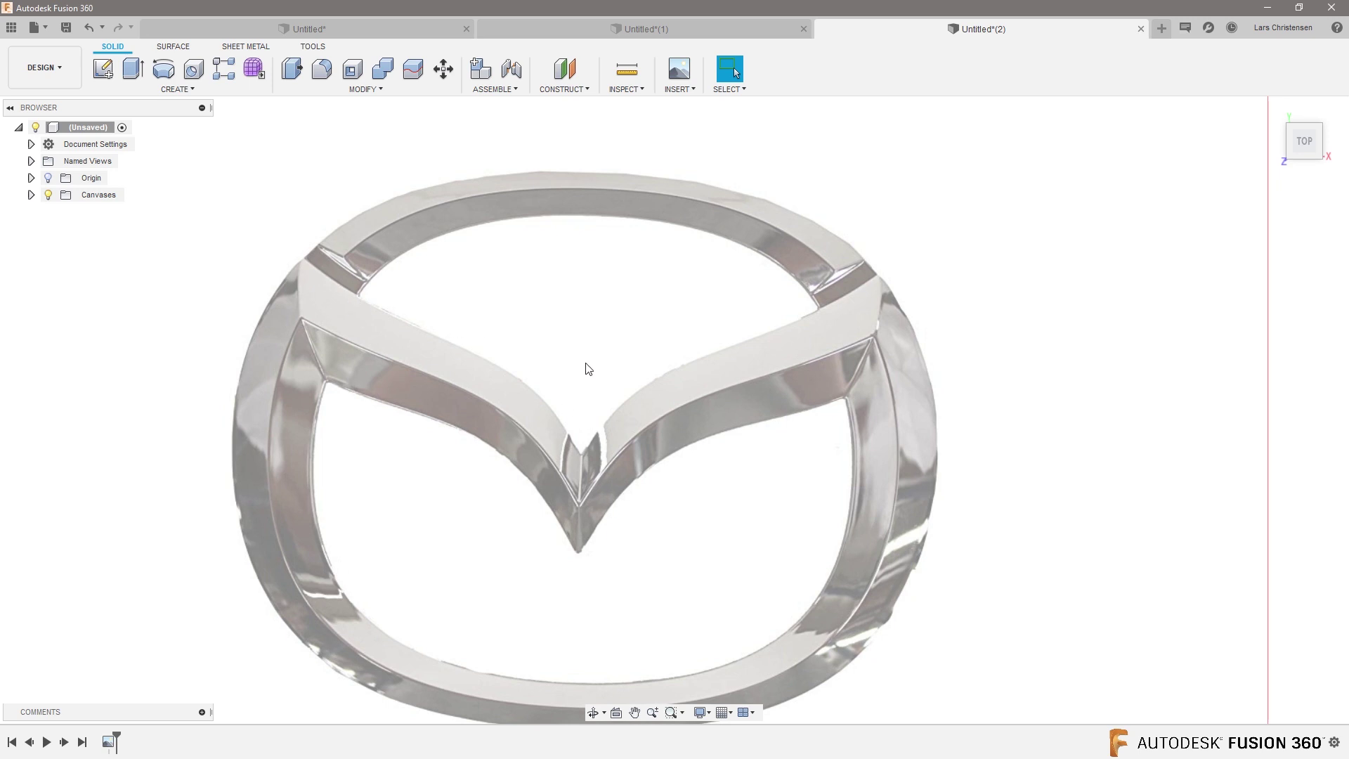
pyautogui.scroll(-3, 587, 367)
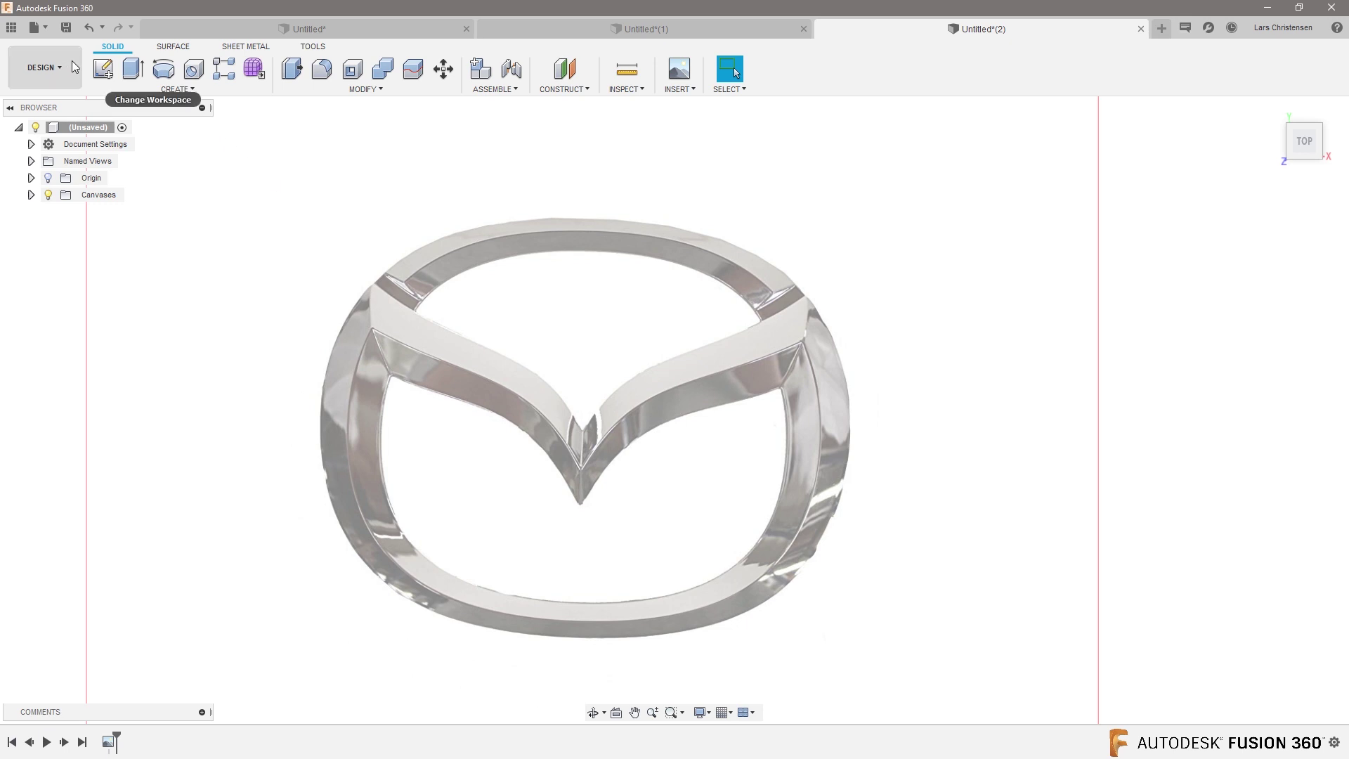
pyautogui.click(101, 74)
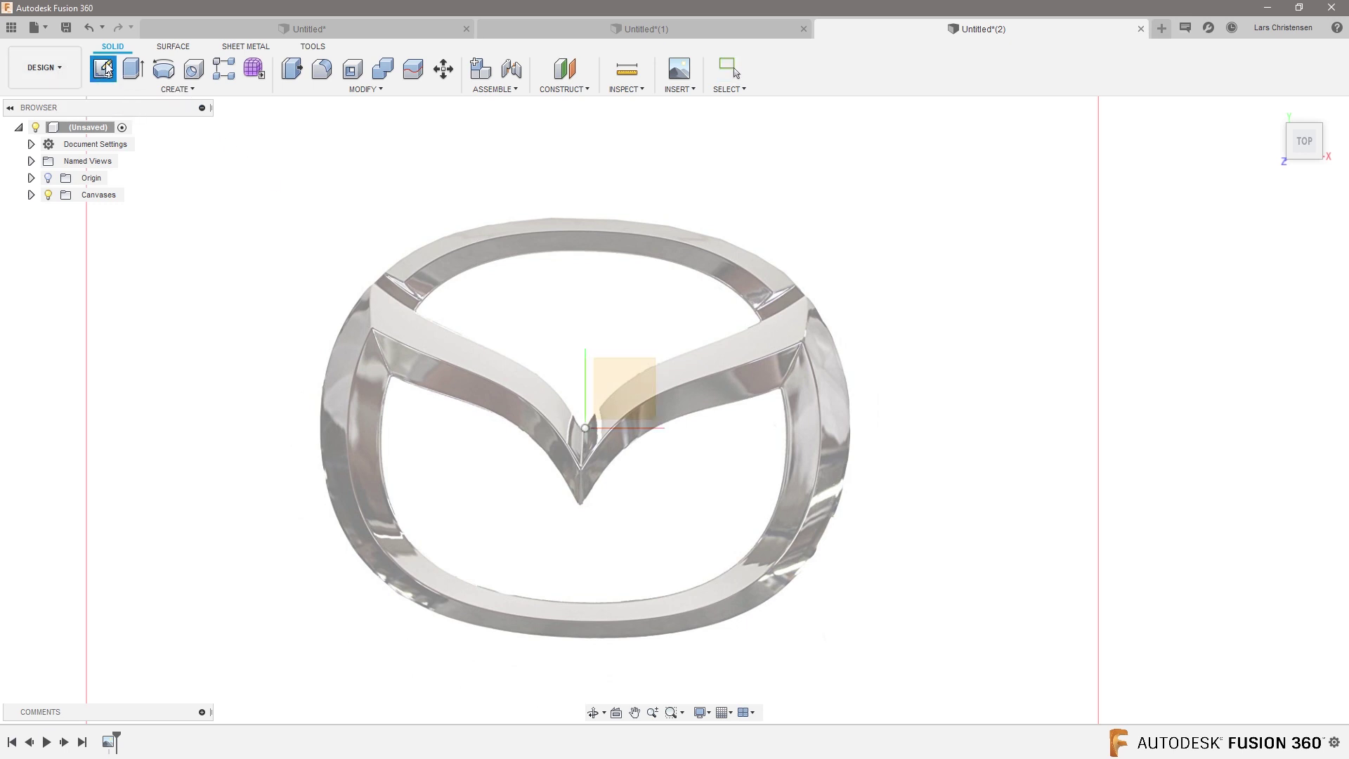
pyautogui.click(631, 372)
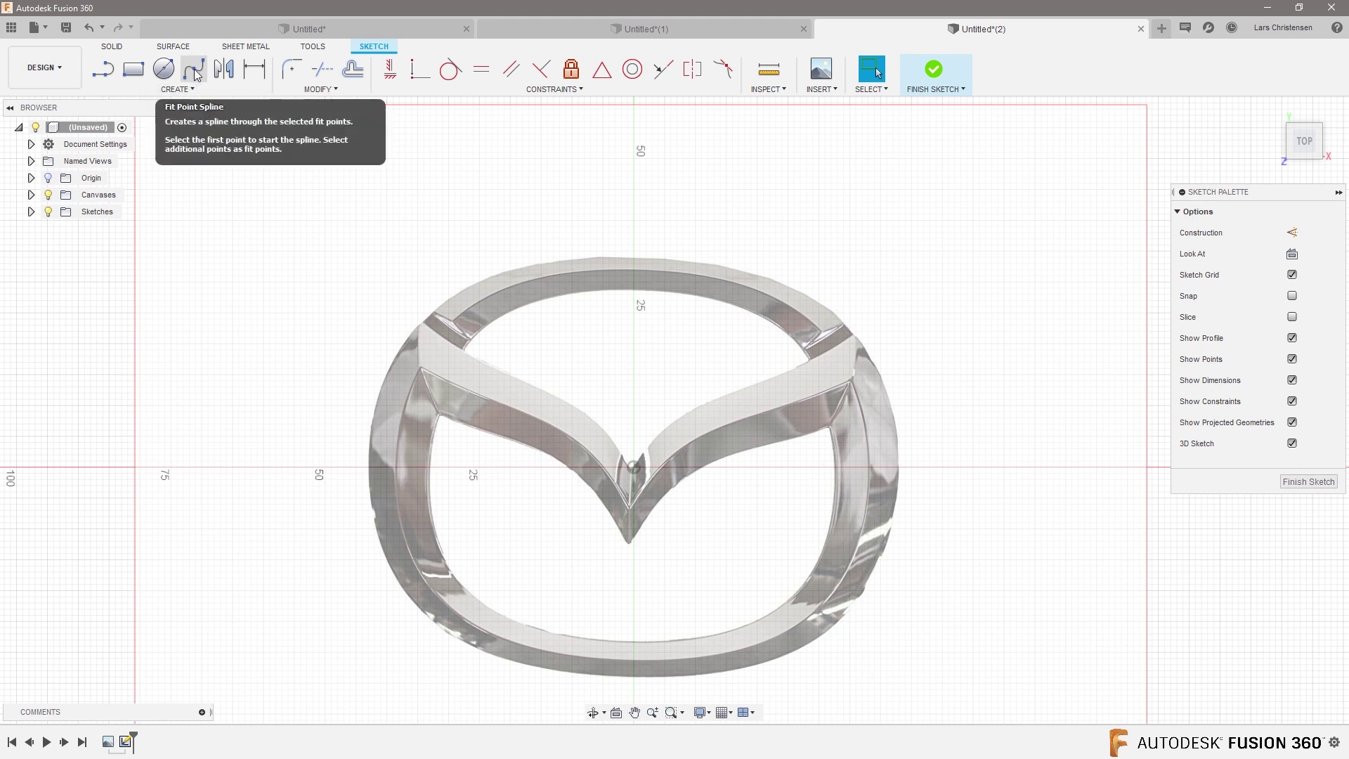
pyautogui.click(194, 69)
pyautogui.scroll(6, 583, 400)
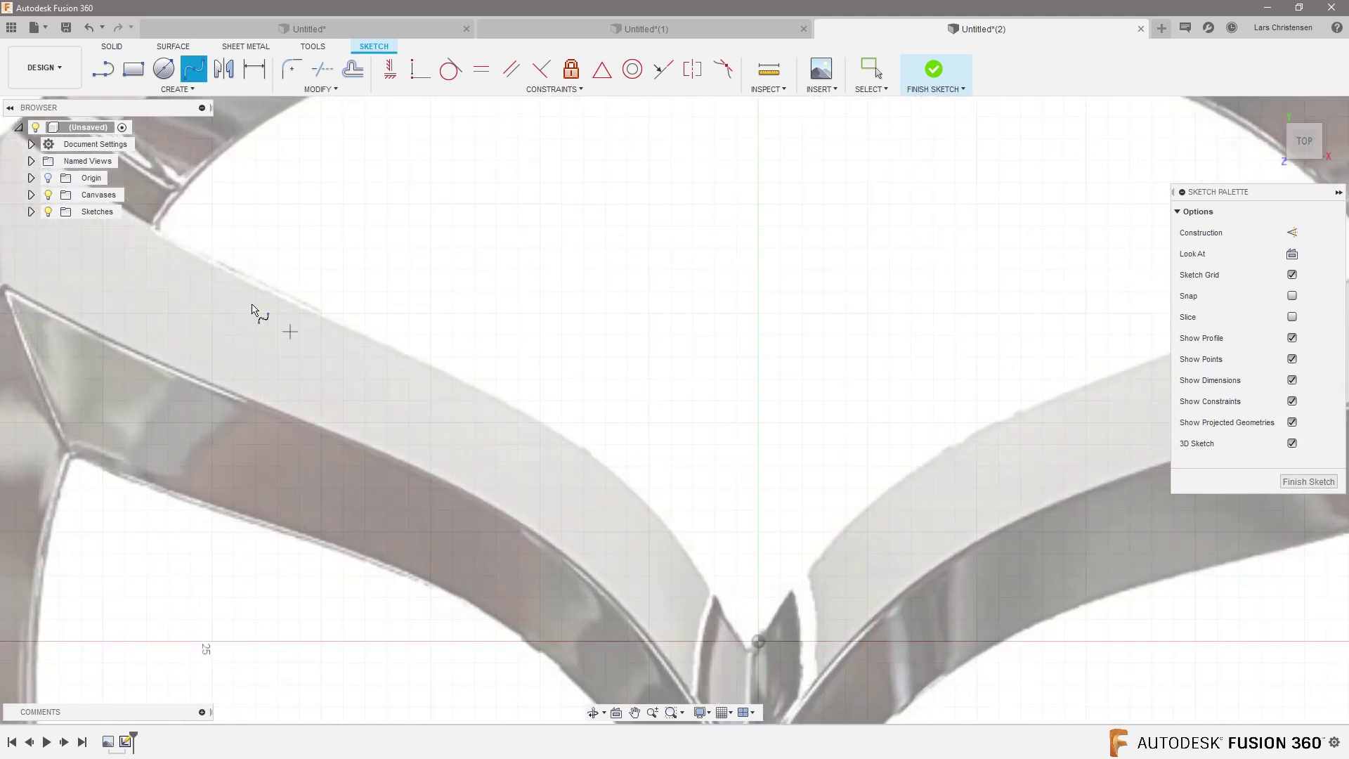
# Step: Try tracing the left wing's upper edge toward the origin with a fit point spline of many closely spaced points
pyautogui.click(160, 233)
pyautogui.click(197, 254)
pyautogui.click(229, 269)
pyautogui.click(269, 291)
pyautogui.click(309, 307)
pyautogui.click(341, 325)
pyautogui.click(373, 339)
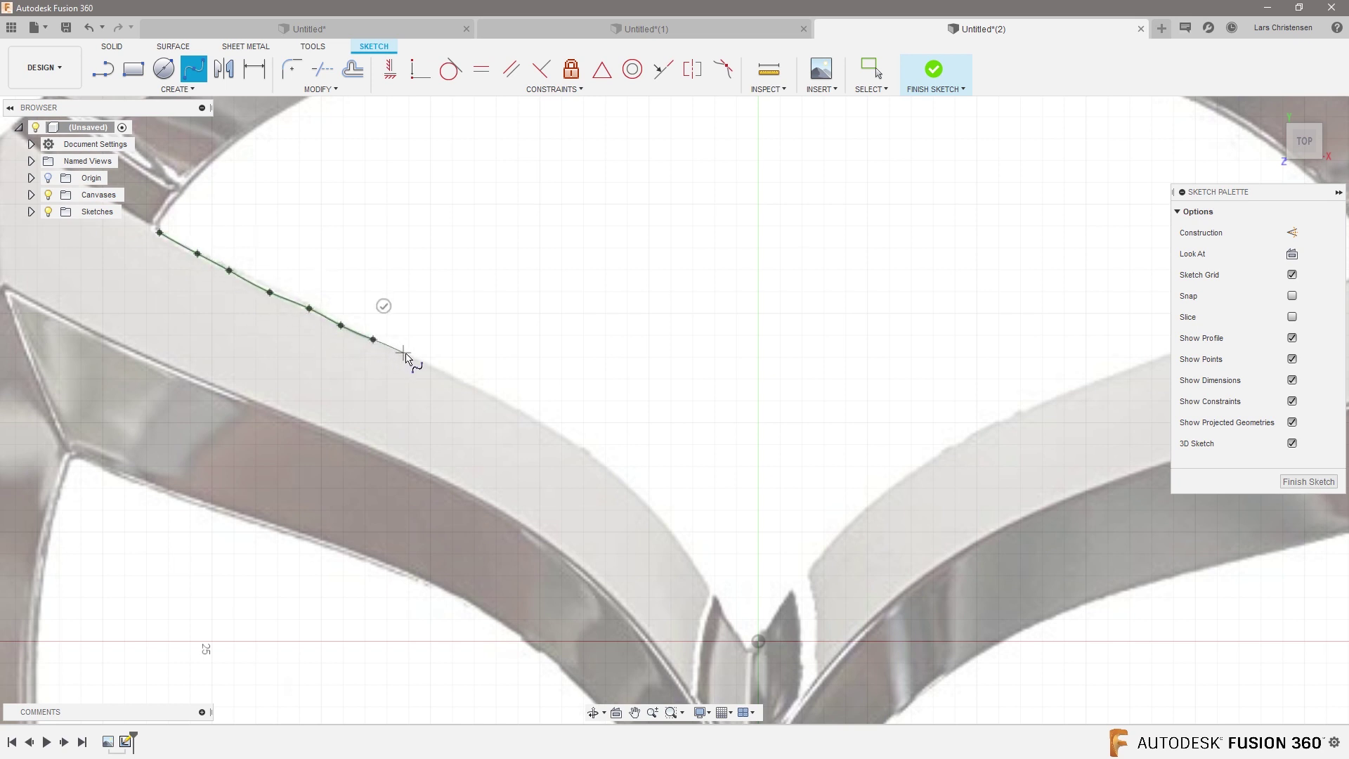
pyautogui.click(406, 353)
pyautogui.click(430, 364)
pyautogui.click(466, 378)
pyautogui.click(504, 399)
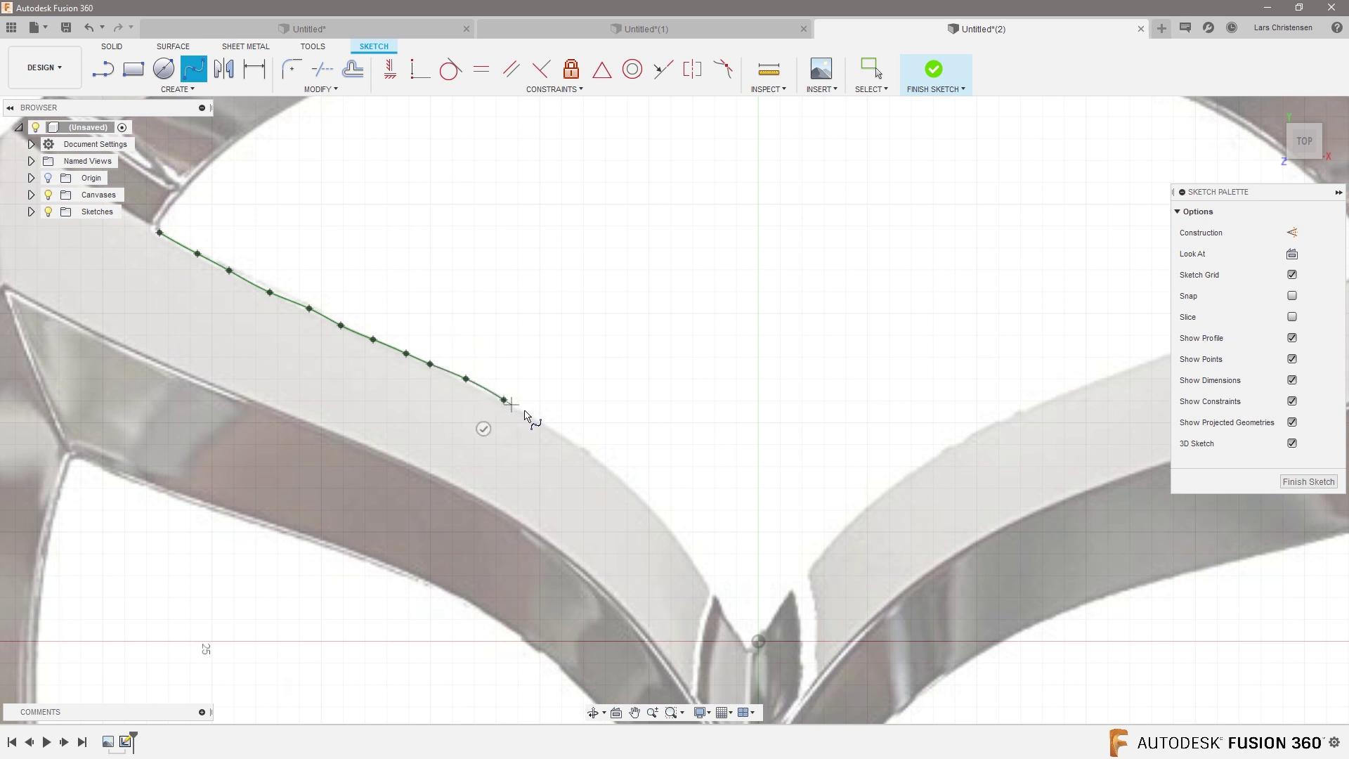
pyautogui.click(541, 419)
pyautogui.click(577, 440)
pyautogui.click(617, 473)
pyautogui.click(650, 506)
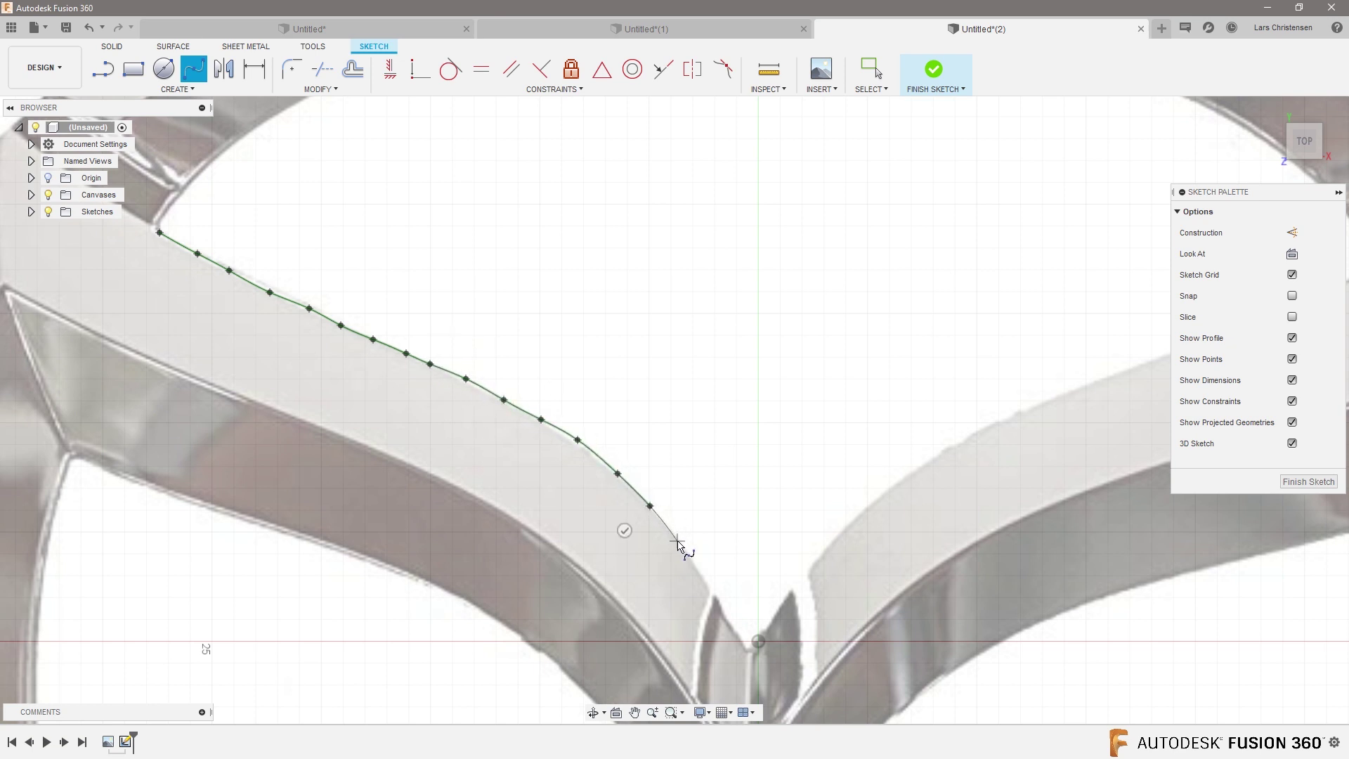
pyautogui.click(677, 541)
pyautogui.click(703, 575)
pyautogui.click(716, 604)
pyautogui.click(740, 641)
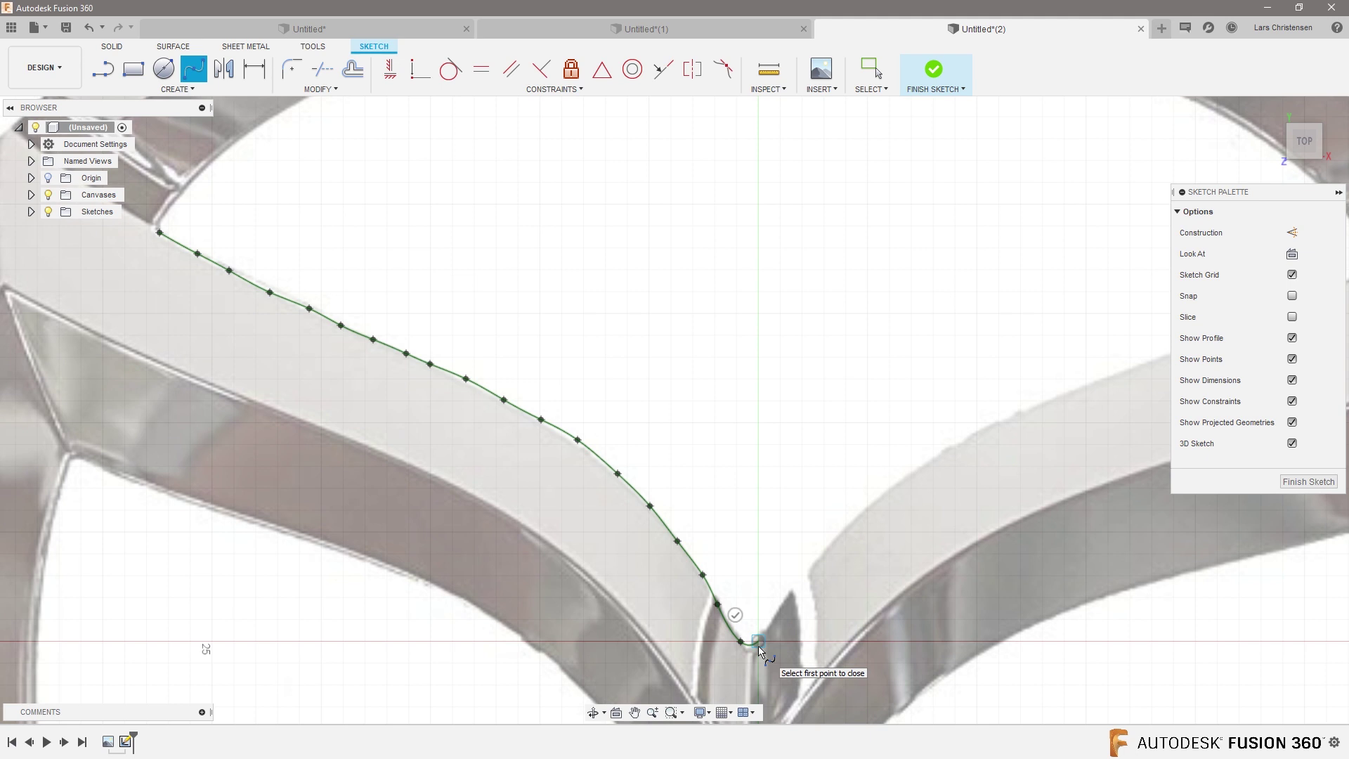
# Step: Undo all the closely spaced spline points along the left wing's upper edge
pyautogui.hotkey('ctrl', 'z')
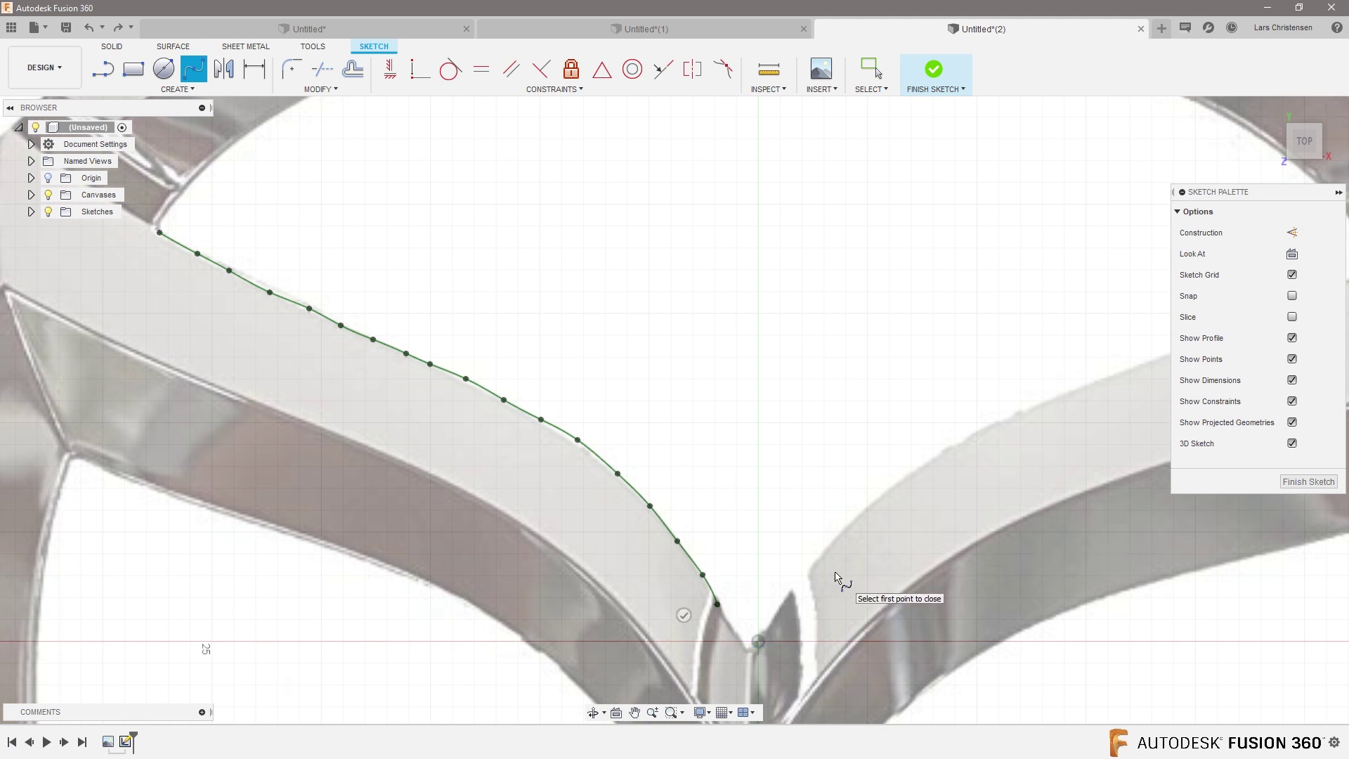
pyautogui.hotkey('ctrl', 'z')
pyautogui.hotkey('ctrl', 'z')
pyautogui.hotkey('ctrl', 'z')
pyautogui.hotkey('ctrl', 'z')
pyautogui.hotkey('ctrl', 'z')
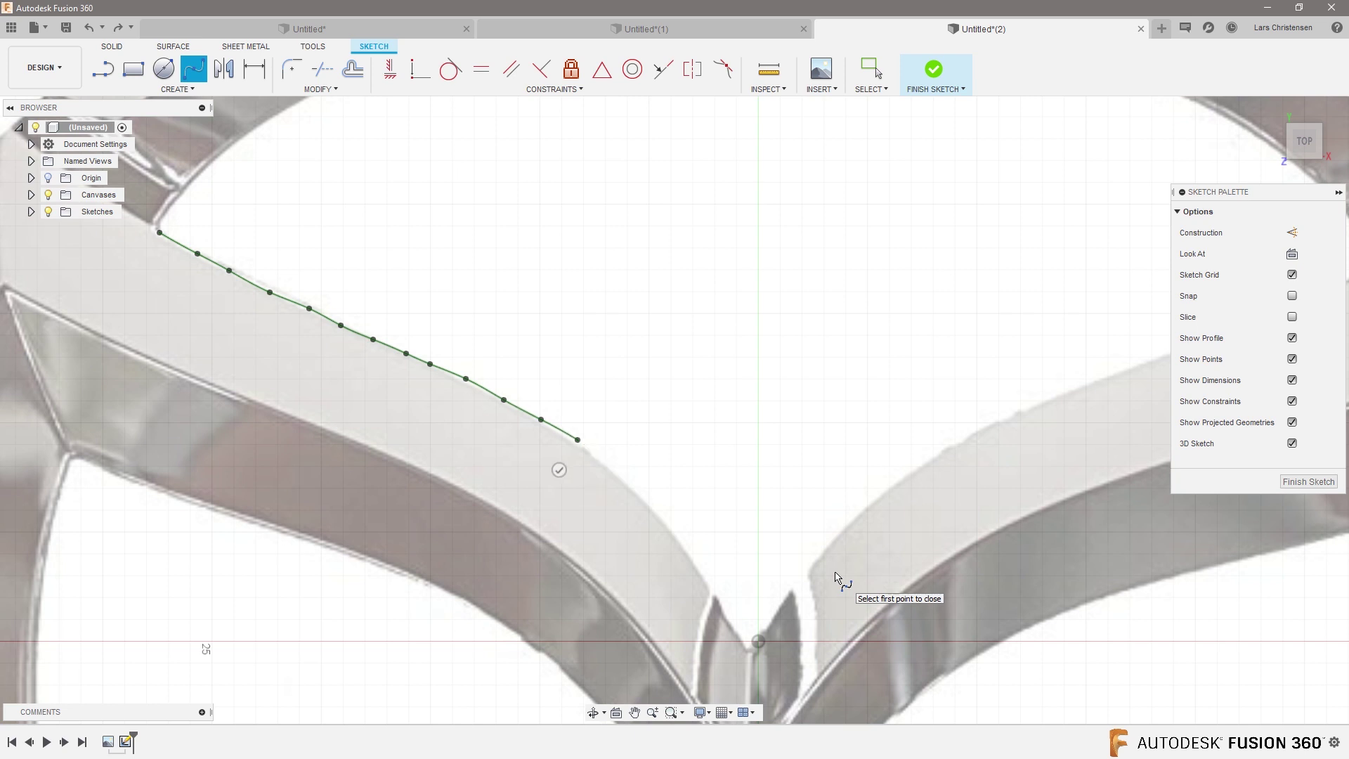
pyautogui.hotkey('ctrl', 'z')
pyautogui.hotkey('ctrl', 'z')
pyautogui.hotkey('ctrl', 'z')
pyautogui.hotkey('ctrl', 'z')
pyautogui.hotkey('ctrl', 'z')
pyautogui.hotkey('ctrl', 'z')
pyautogui.hotkey('ctrl', 'z')
pyautogui.hotkey('ctrl', 'z')
pyautogui.hotkey('ctrl', 'z')
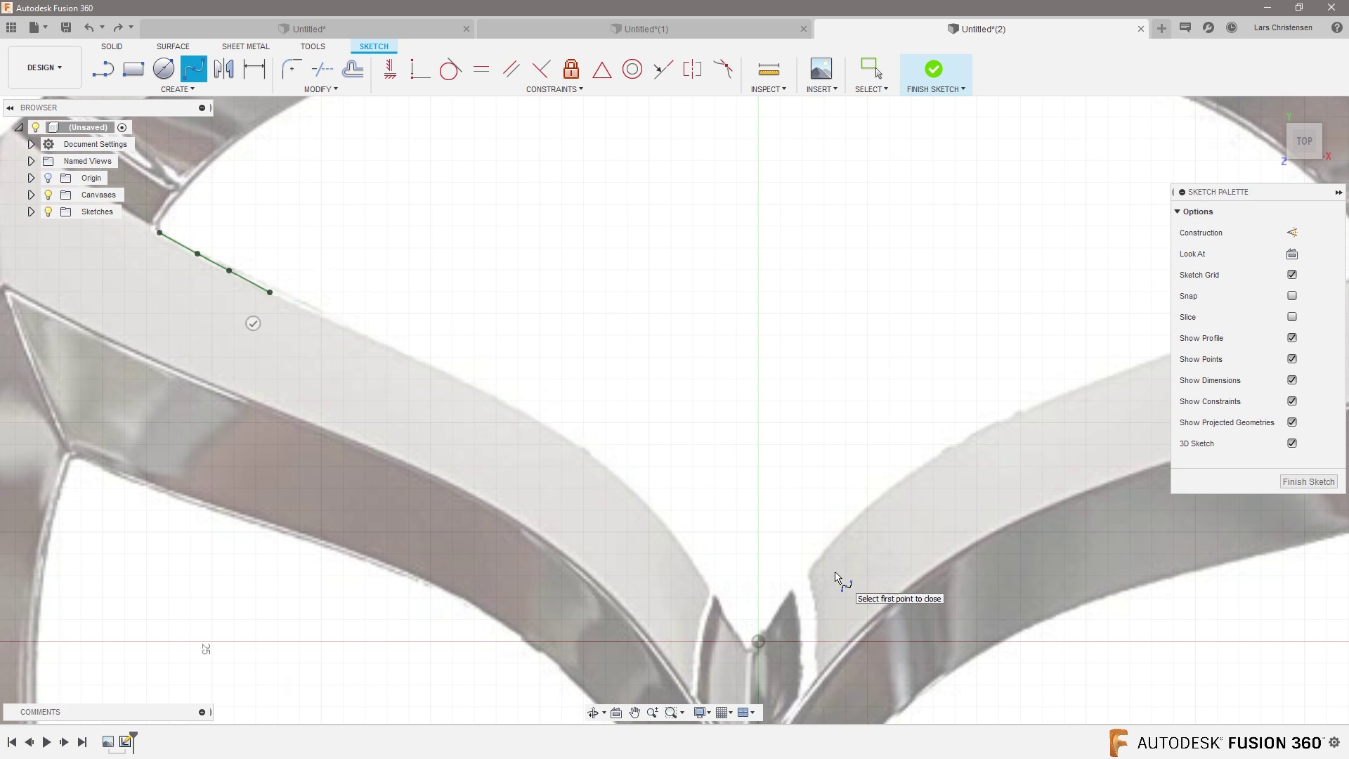
pyautogui.hotkey('ctrl', 'z')
pyautogui.hotkey('ctrl', 'z')
pyautogui.hotkey('ctrl', 'z')
pyautogui.hotkey('ctrl', 'z')
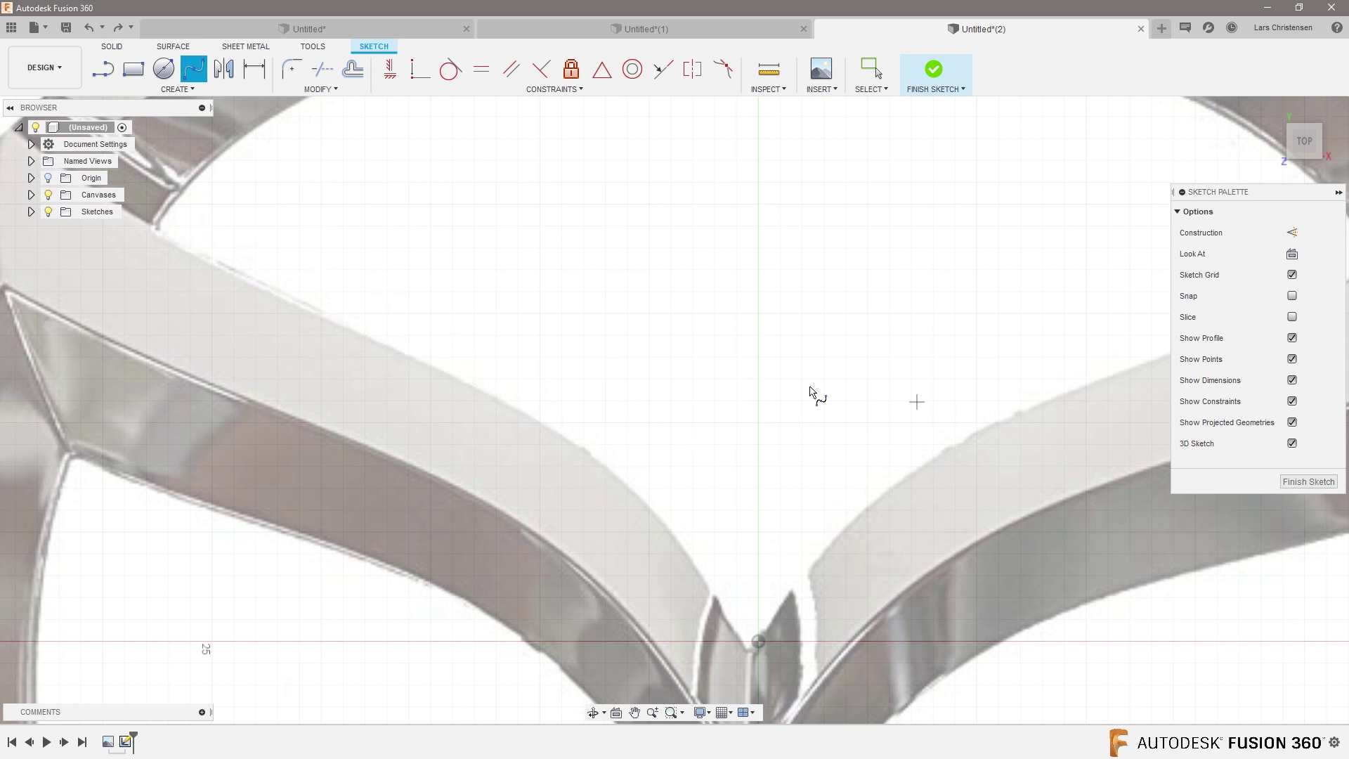
# Step: Draw a three-point fit point spline from the left wing's upper inner corner, through the edge's bend, to the origin
pyautogui.click(161, 235)
pyautogui.click(649, 505)
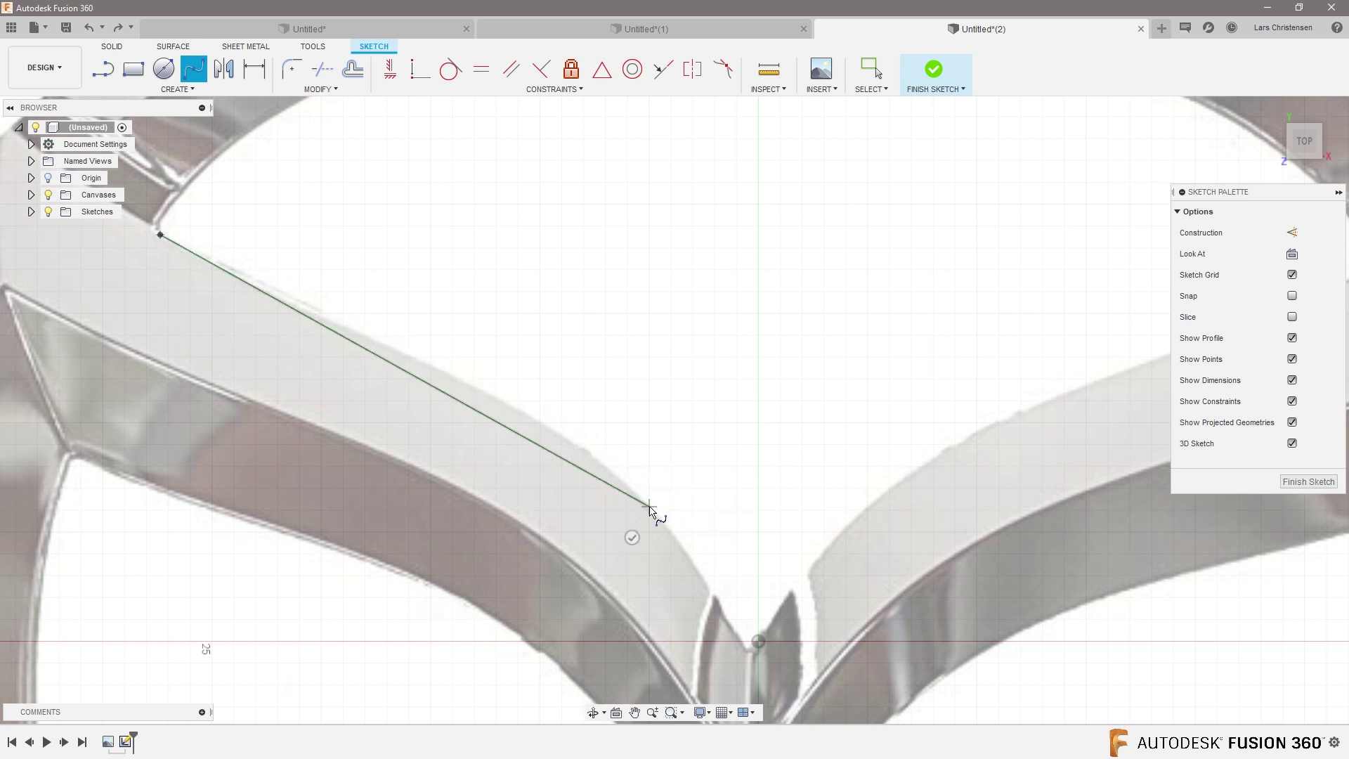
pyautogui.doubleClick(757, 642)
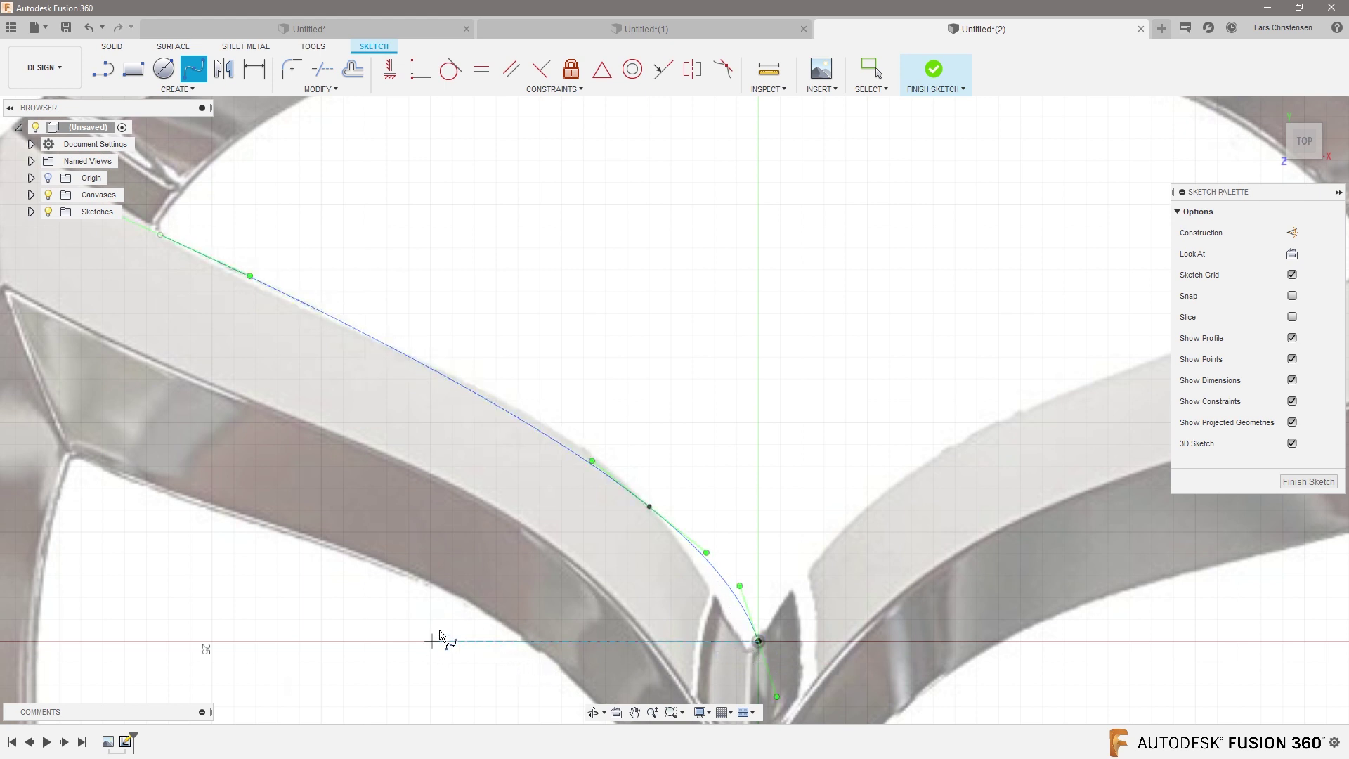
pyautogui.press('Escape')
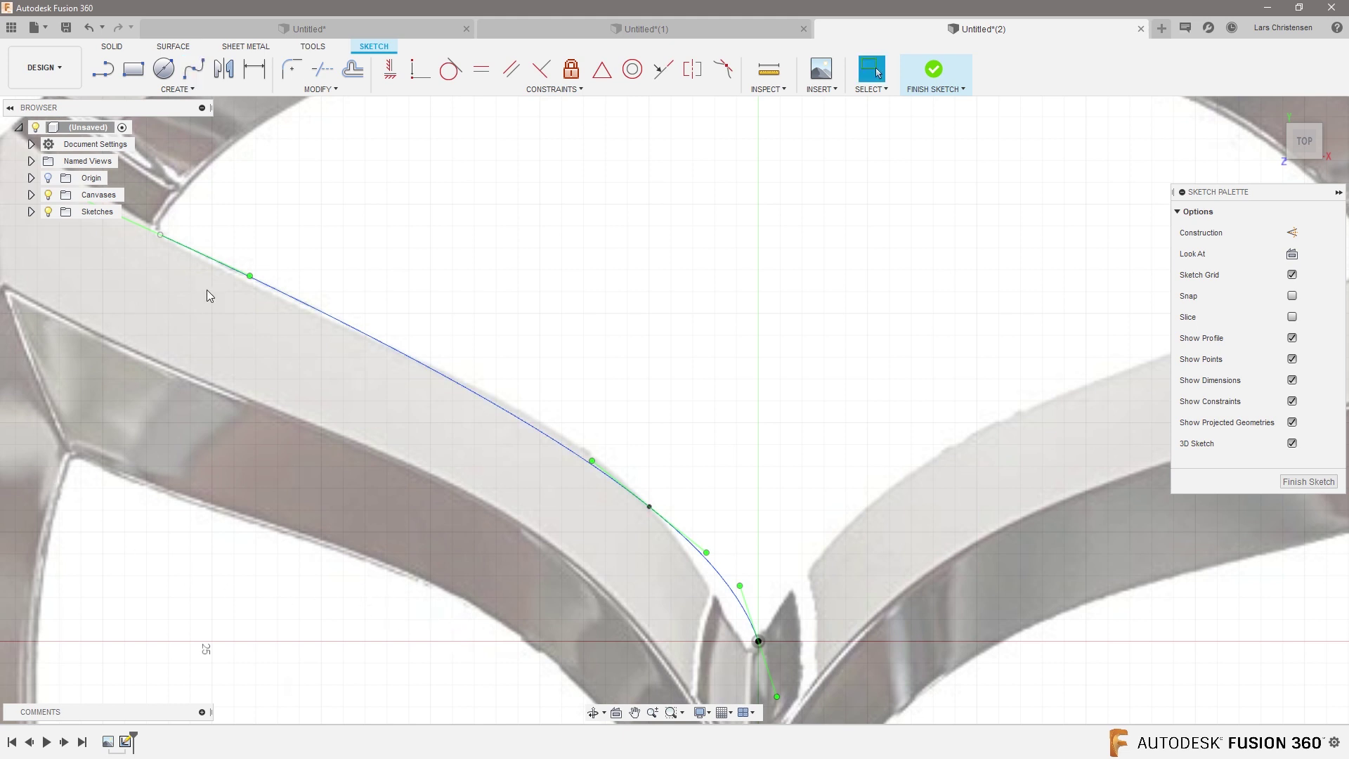
# Step: Adjust the tangent handles at the spline's outer end and middle point so the curve follows the wing's upper edge
pyautogui.moveTo(251, 278); pyautogui.dragTo(191, 249)
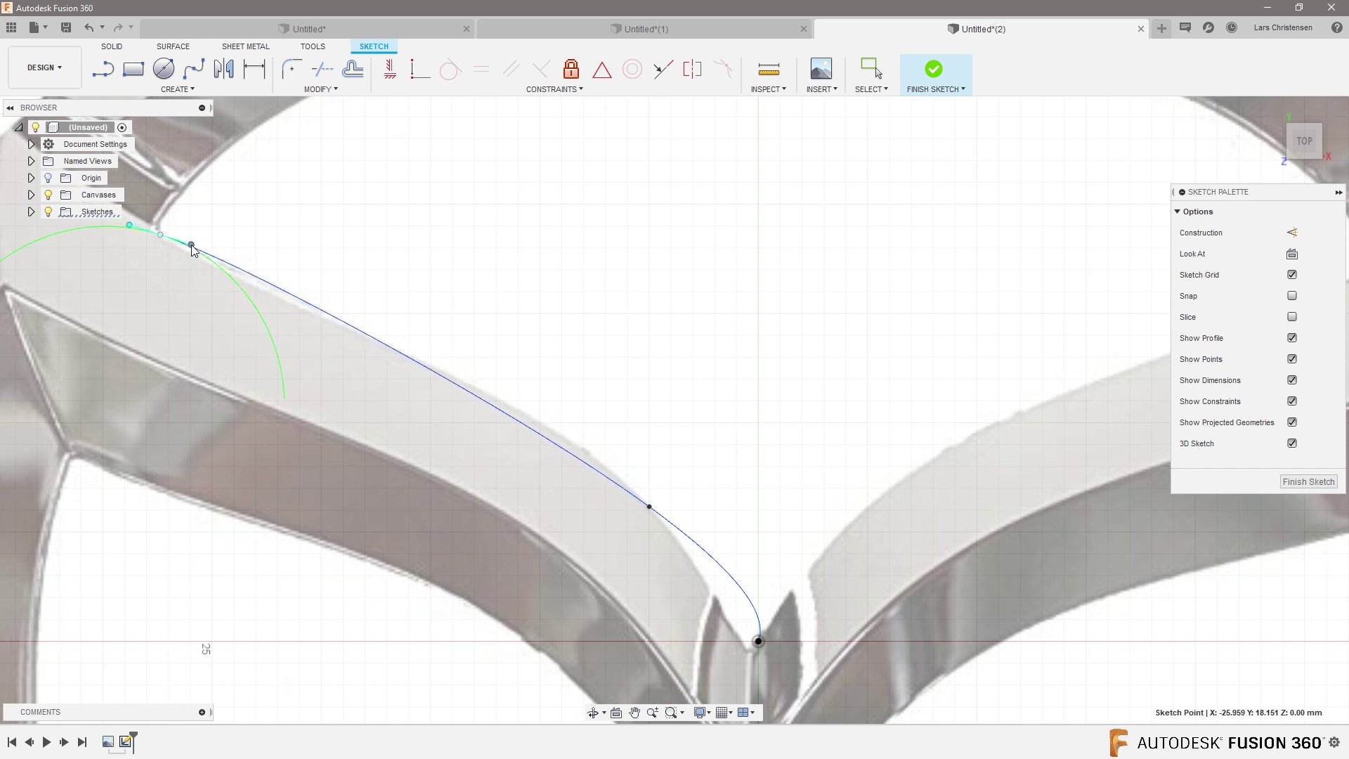
pyautogui.click(649, 506)
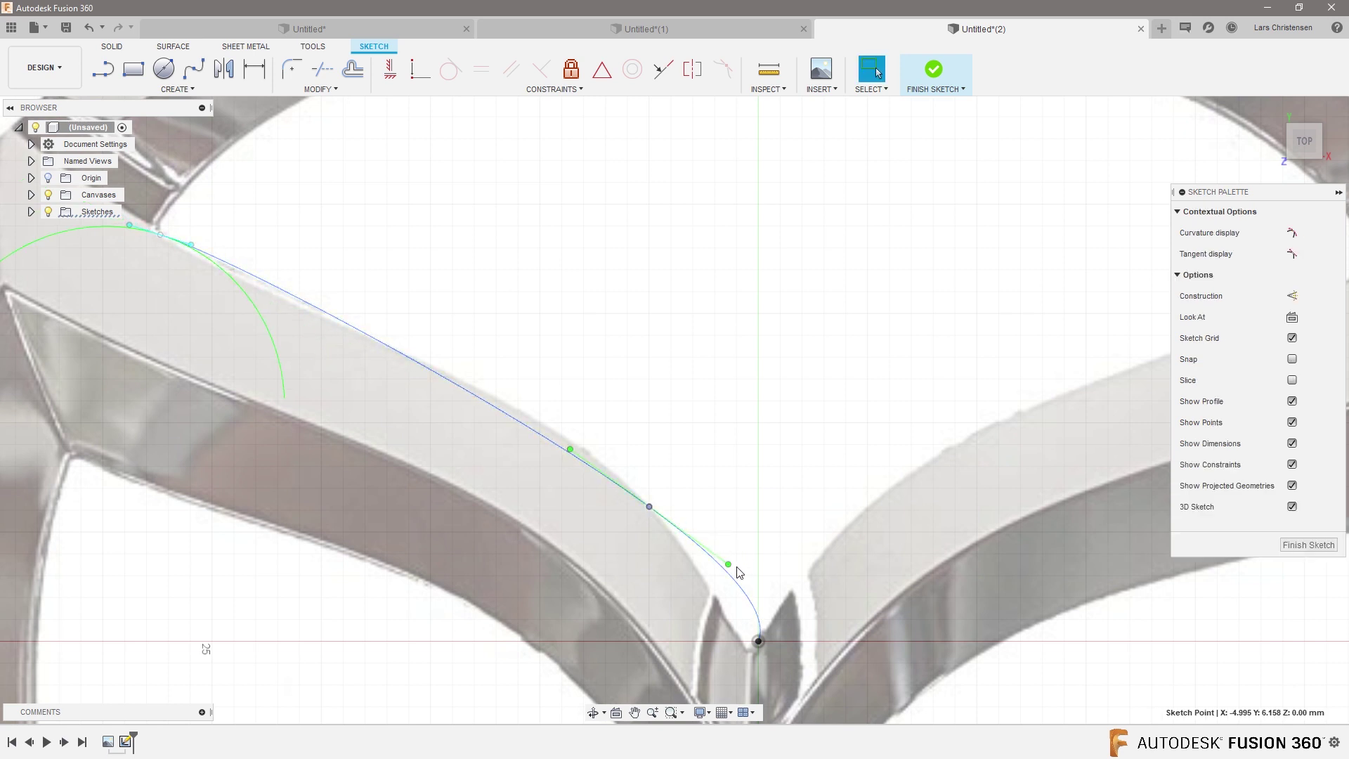
pyautogui.moveTo(736, 568); pyautogui.dragTo(692, 555)
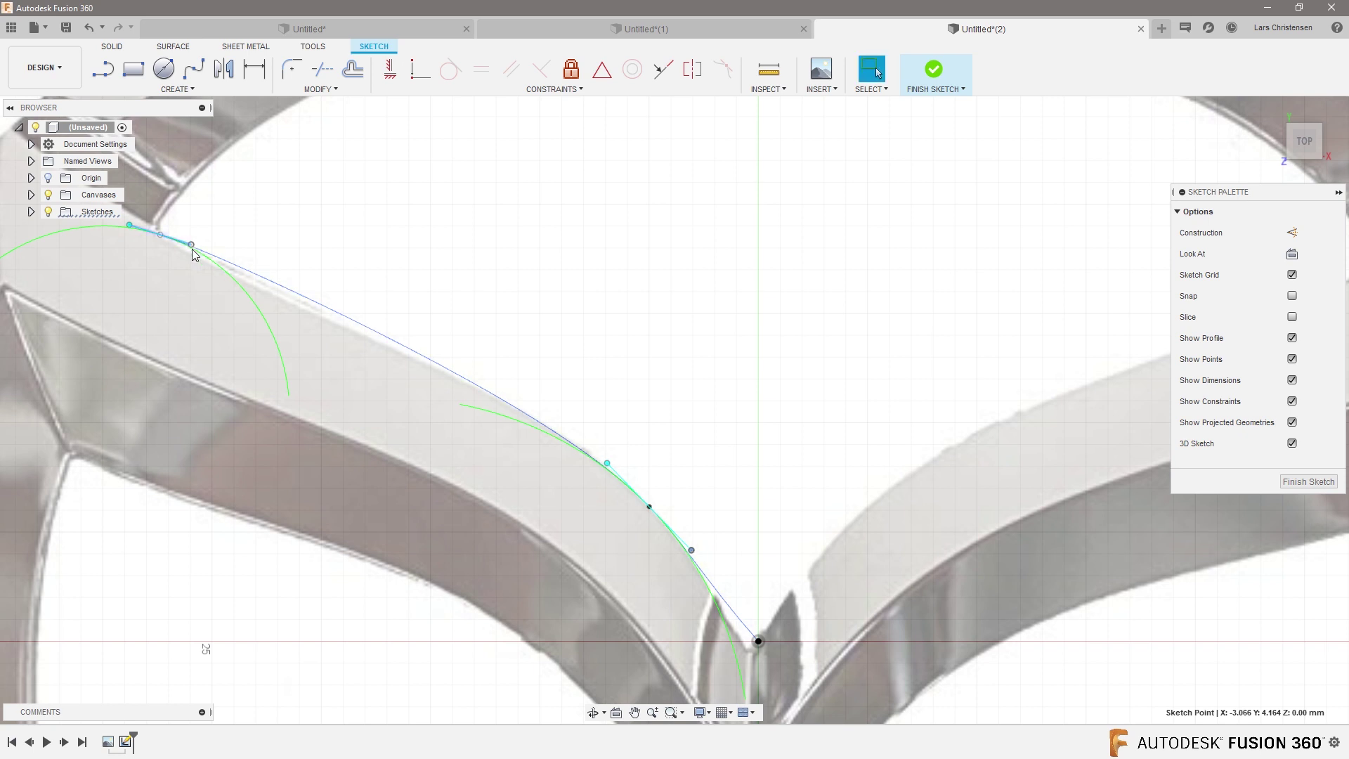
pyautogui.moveTo(192, 246); pyautogui.dragTo(214, 258)
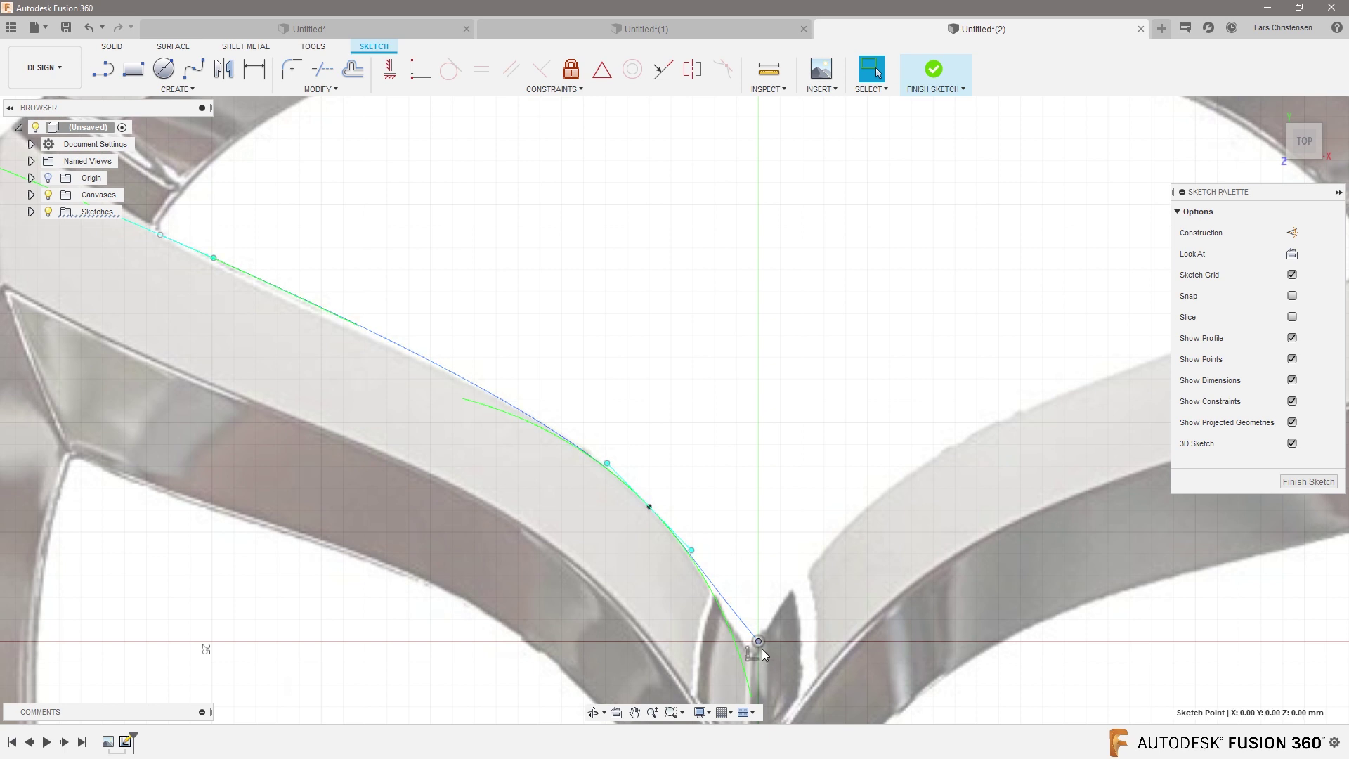
# Step: Fine-tune the spline's middle tangent, steepen its tangent at the origin, and finish the sketch
pyautogui.scroll(-2, 762, 648)
pyautogui.scroll(4, 685, 602)
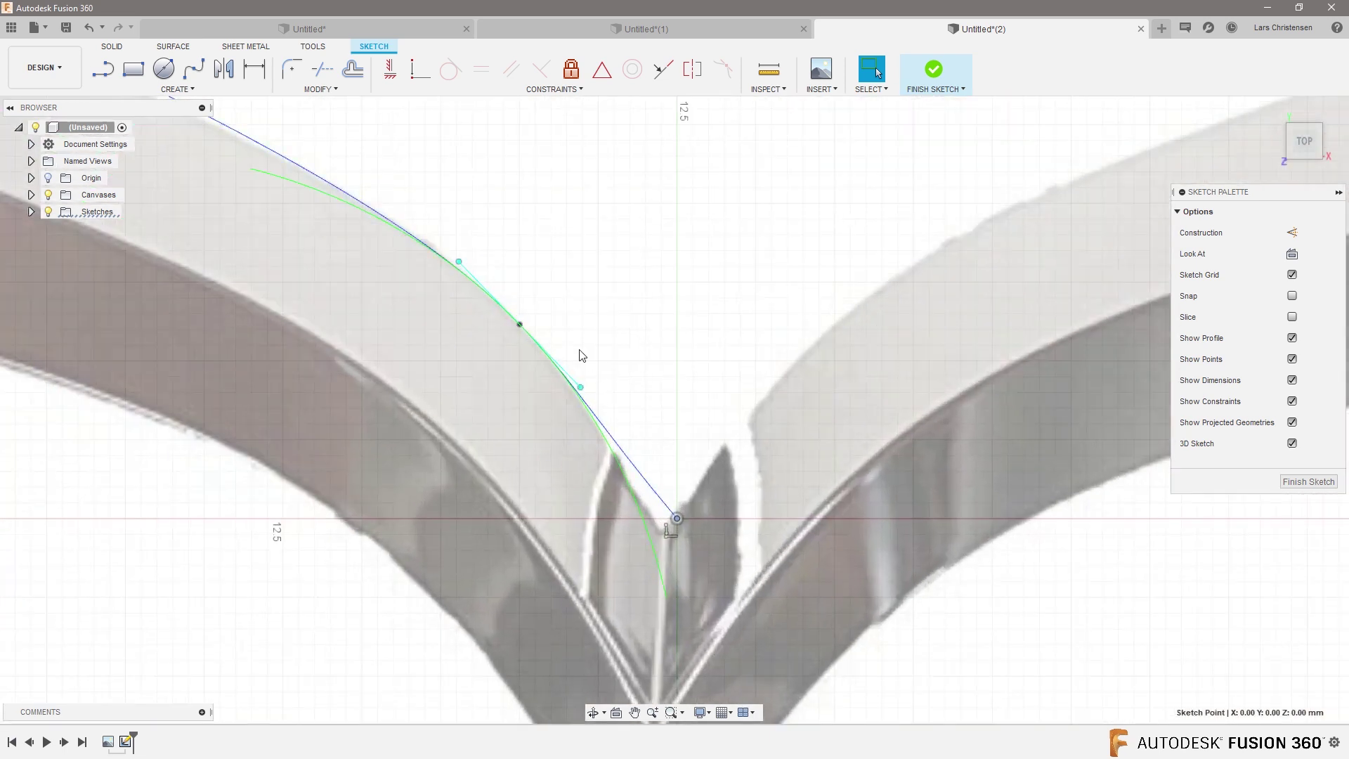
pyautogui.moveTo(558, 370); pyautogui.dragTo(578, 380)
pyautogui.click(669, 510)
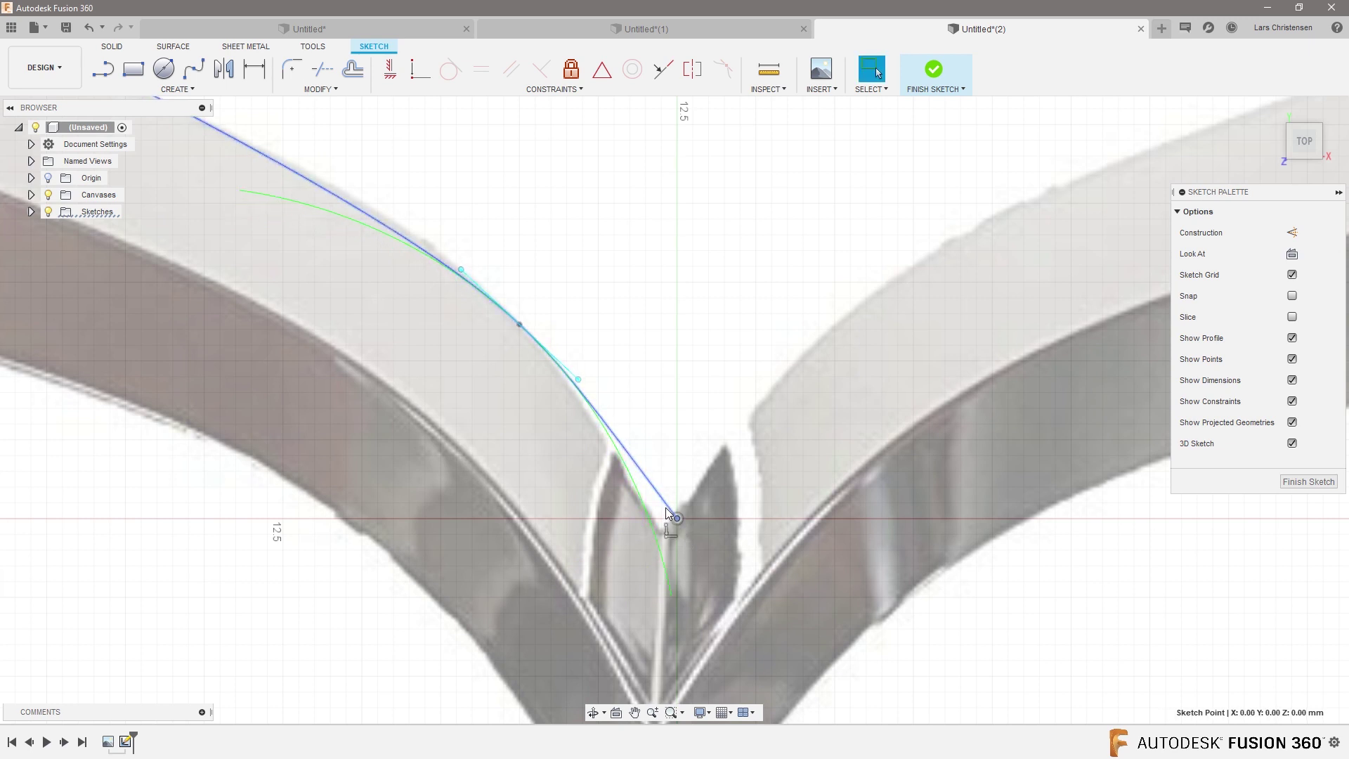
pyautogui.moveTo(750, 621); pyautogui.dragTo(726, 625)
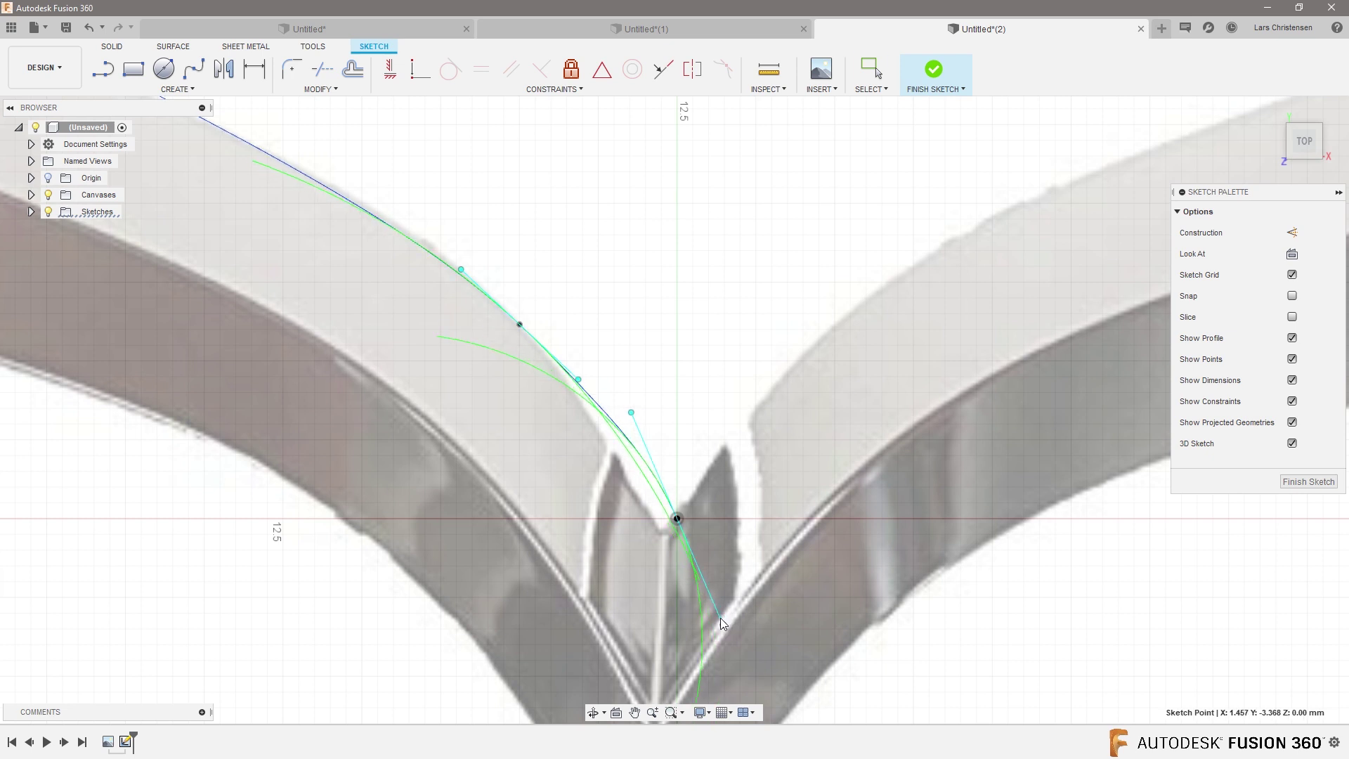
pyautogui.click(1307, 481)
# Step: Edit the attached logo canvas and shift it by X 0.359 mm and Y 0.251 mm
pyautogui.click(31, 195)
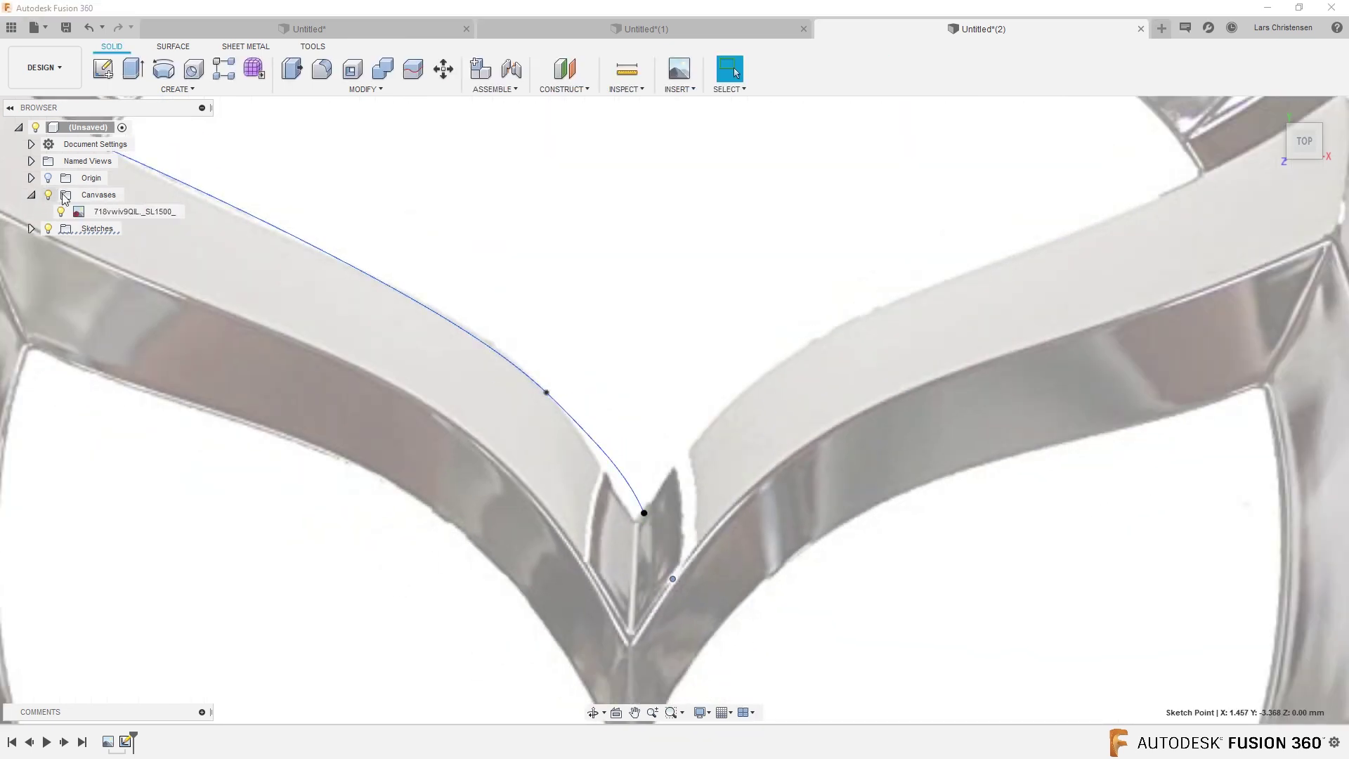
pyautogui.click(102, 213)
pyautogui.rightClick(101, 218)
pyautogui.click(137, 244)
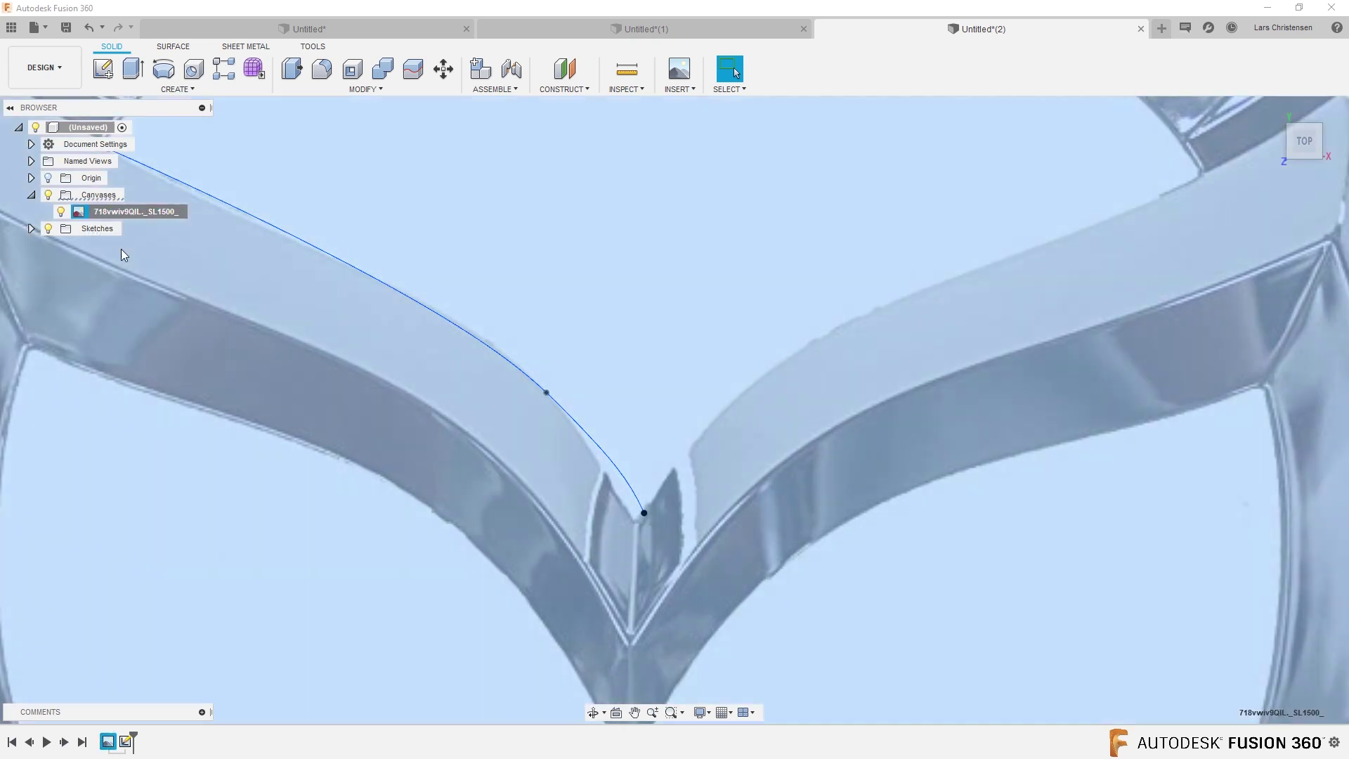
pyautogui.moveTo(692, 411)
pyautogui.mouseDown()
pyautogui.moveTo(776, 415)
pyautogui.moveTo(696, 416)
pyautogui.mouseUp()
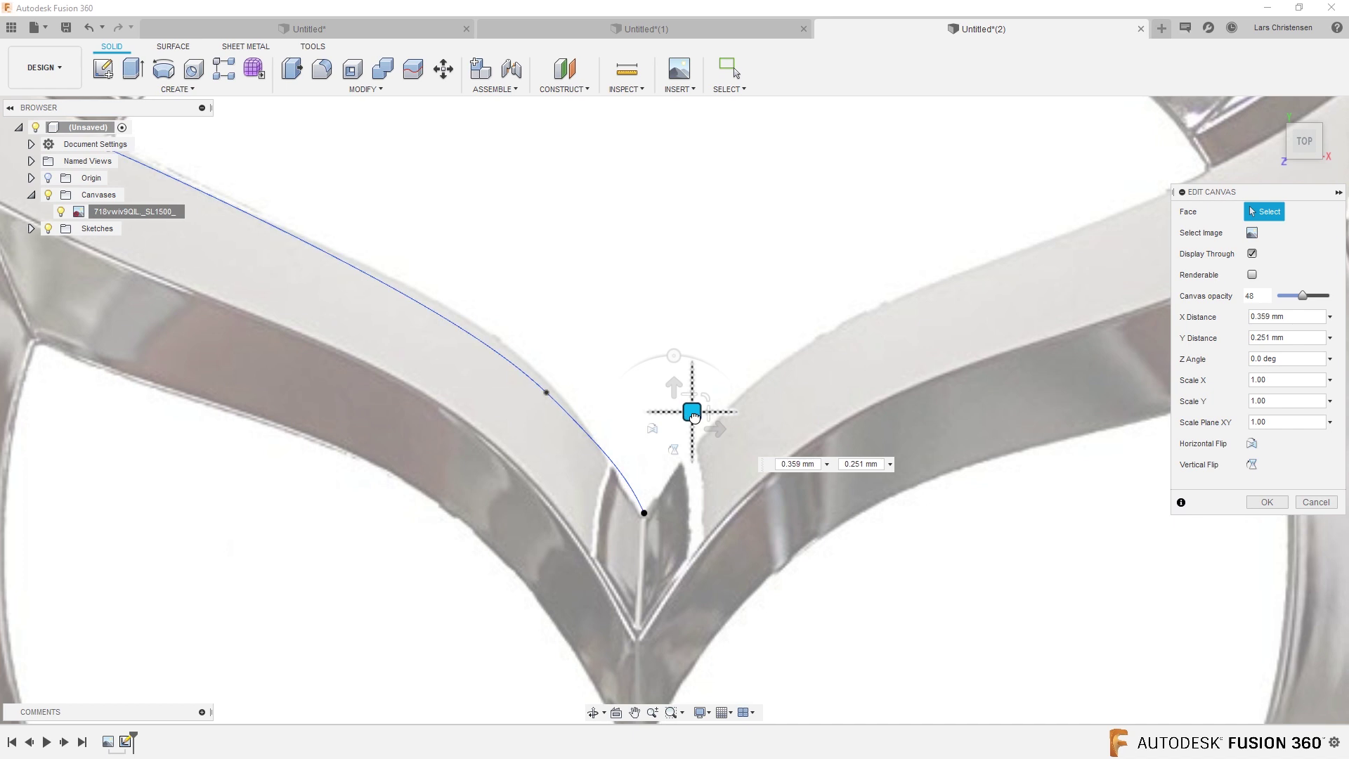
pyautogui.click(1267, 501)
# Step: Move the left wing spline's middle fit point onto the wing's upper edge, and reopen the sketch for editing
pyautogui.moveTo(546, 392)
pyautogui.mouseDown()
pyautogui.moveTo(575, 419)
pyautogui.moveTo(552, 391)
pyautogui.mouseUp()
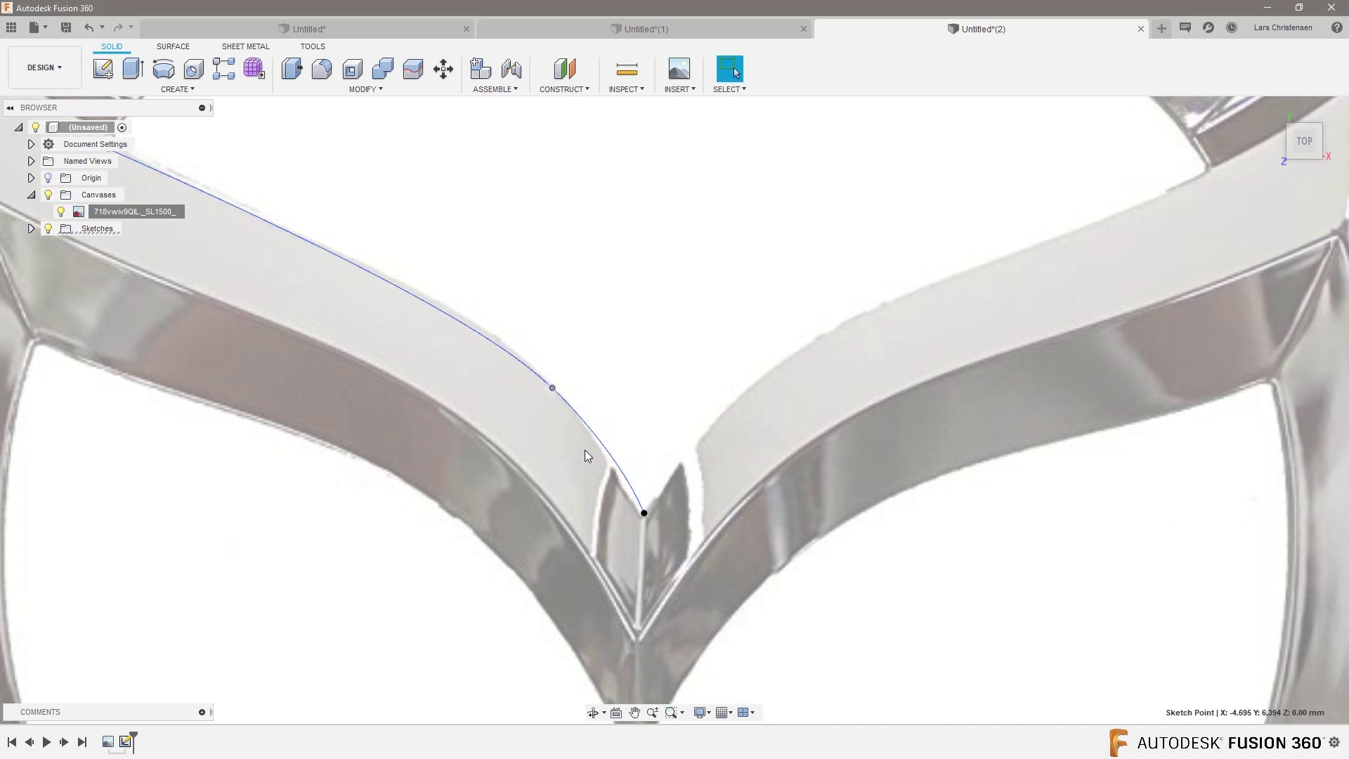
pyautogui.click(642, 509)
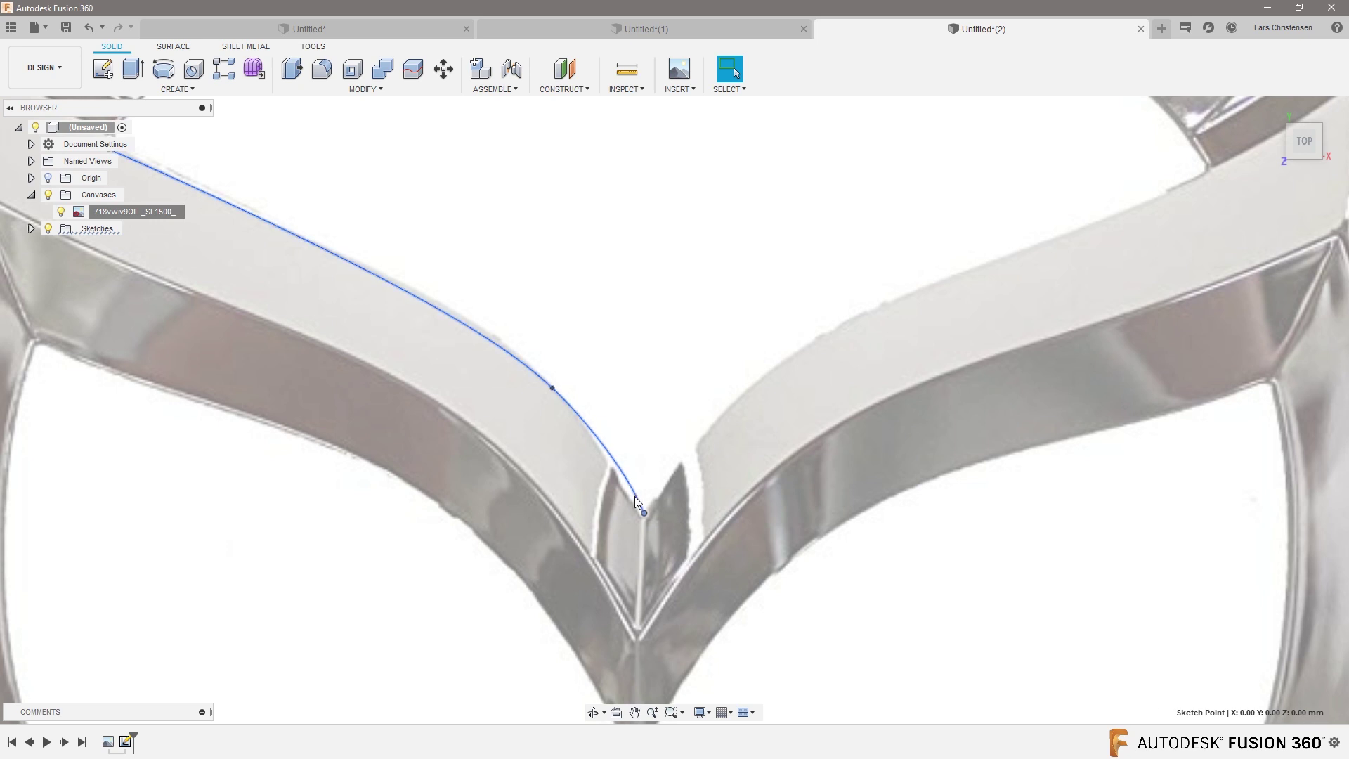
pyautogui.rightClick(128, 739)
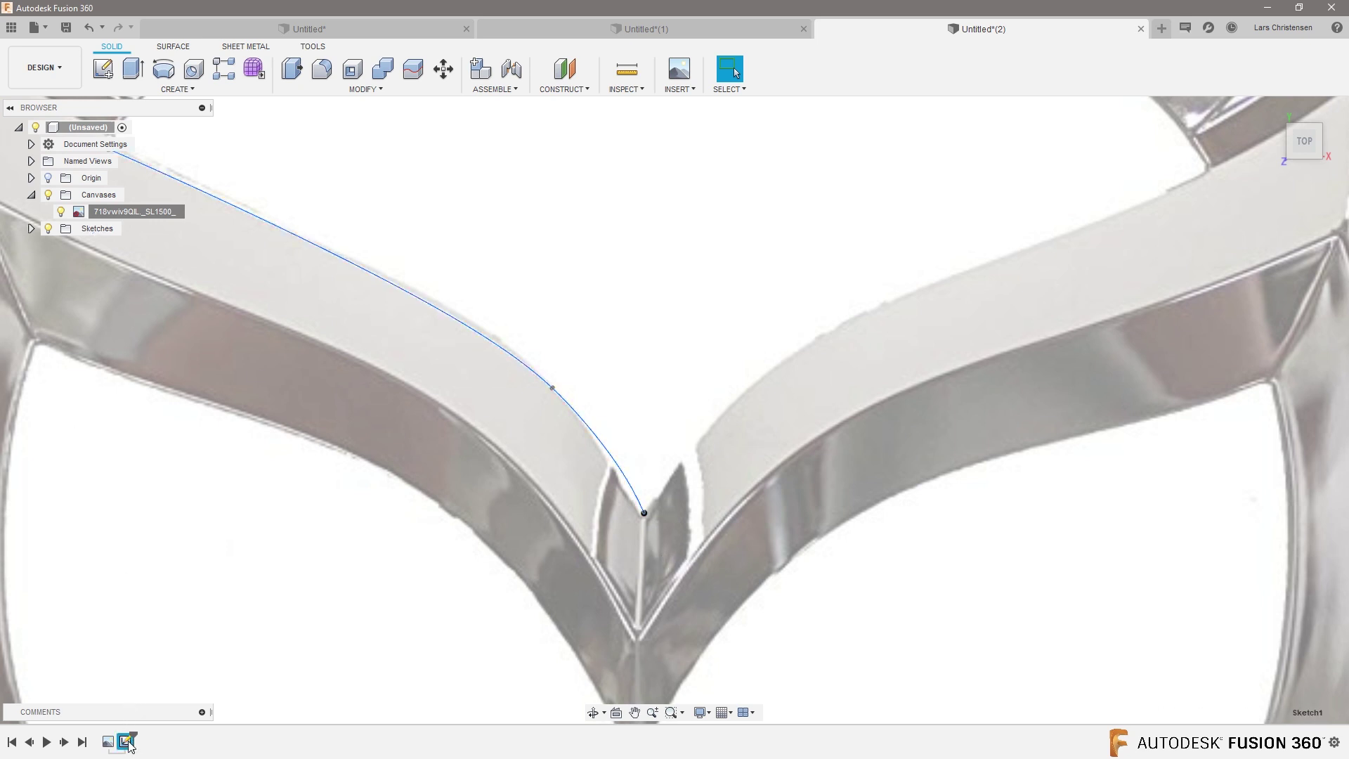
pyautogui.click(159, 597)
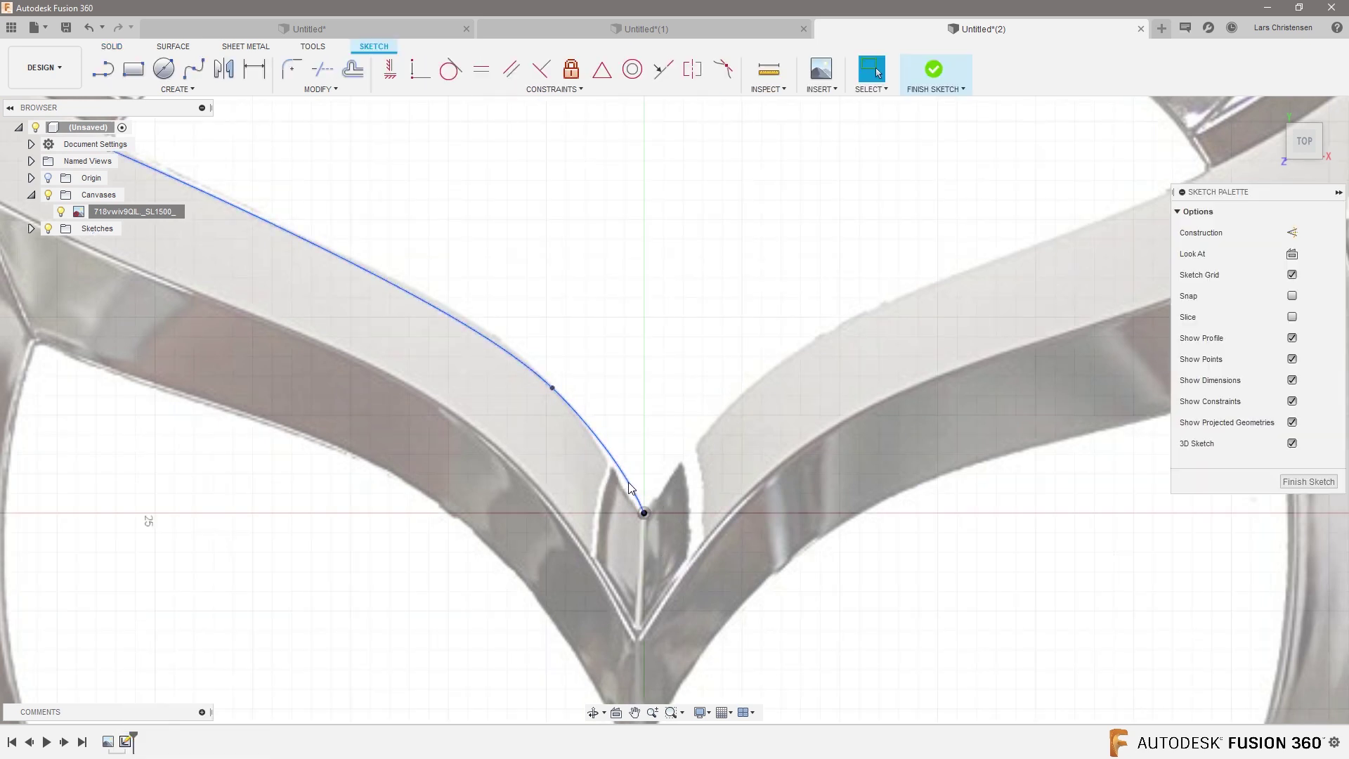
# Step: Adjust the left wing spline's tangent handles at the origin and at the middle point to follow the wing edge
pyautogui.click(621, 480)
pyautogui.moveTo(673, 578); pyautogui.dragTo(681, 567)
pyautogui.scroll(-3, 681, 568)
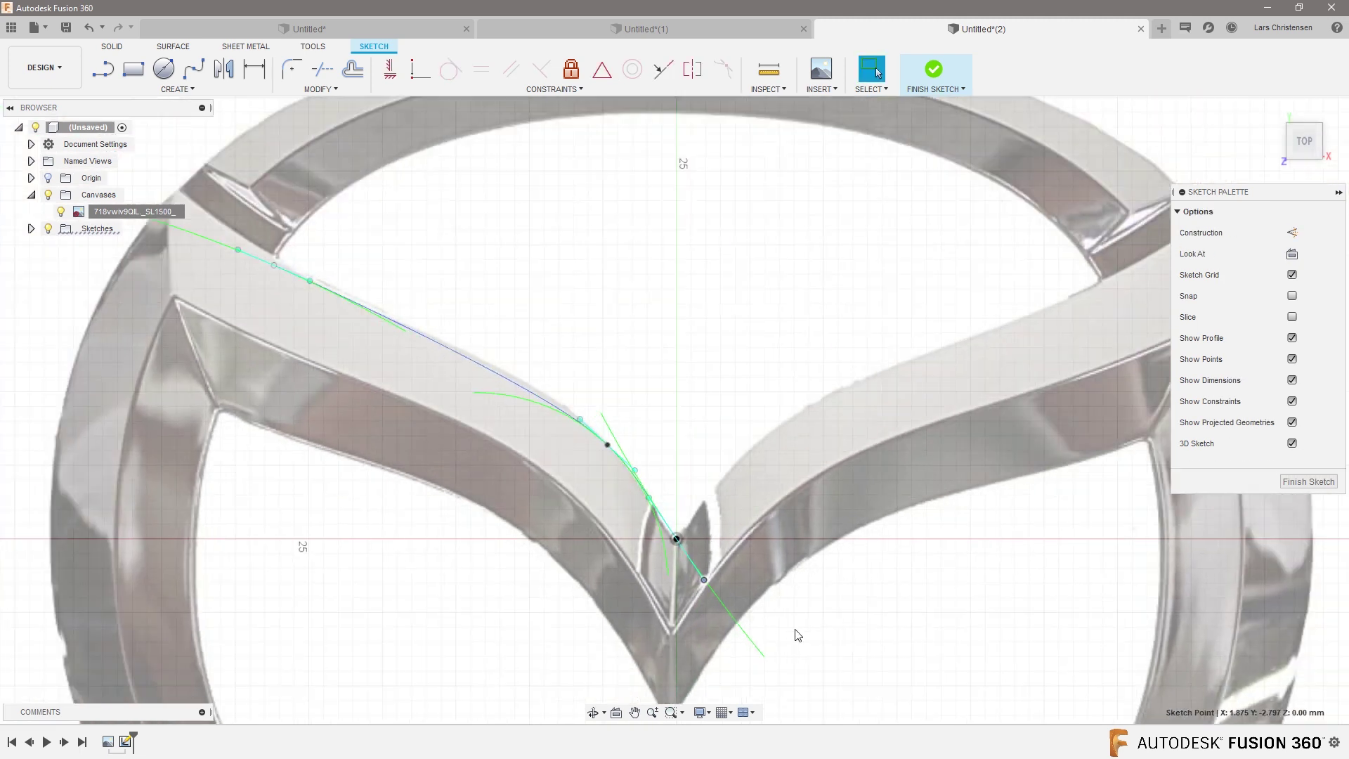
pyautogui.scroll(6, 565, 444)
pyautogui.moveTo(706, 499); pyautogui.dragTo(700, 492)
pyautogui.scroll(-3, 500, 474)
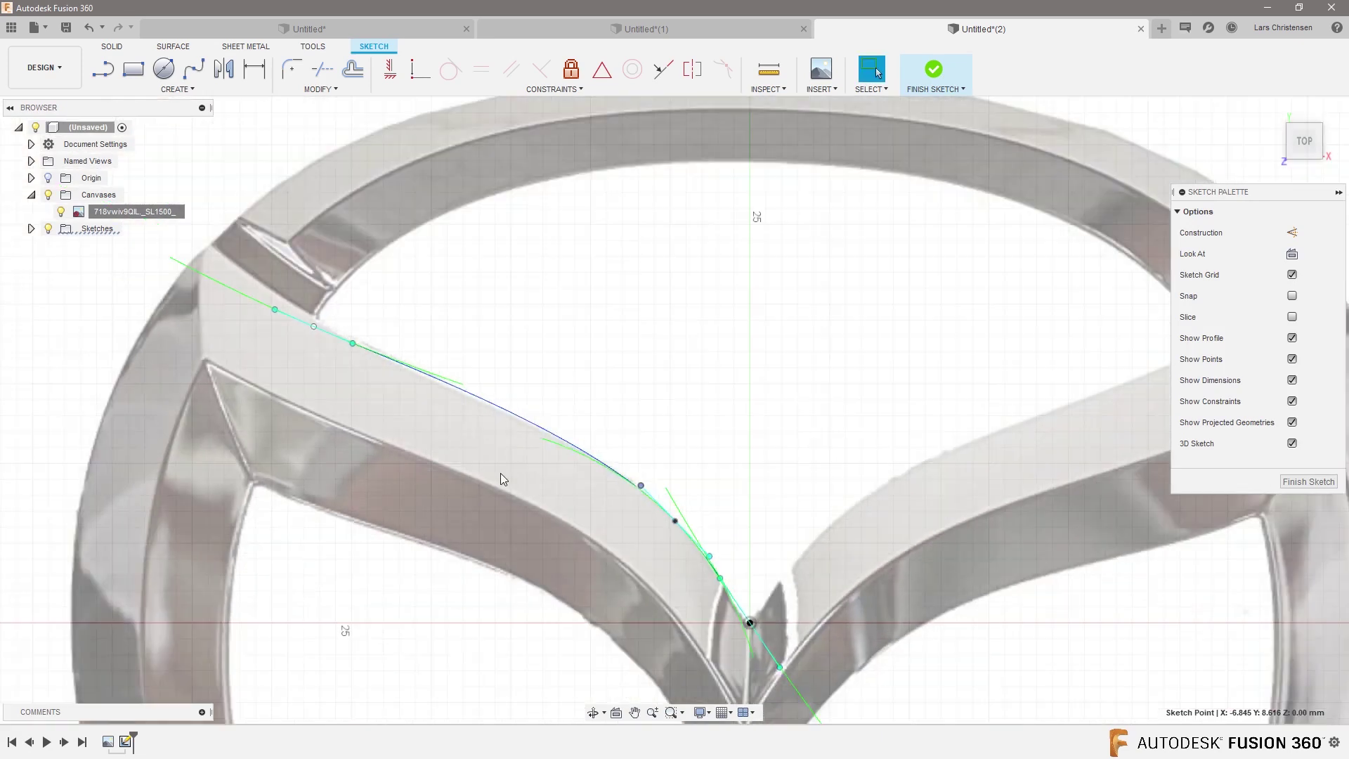
# Step: Move the left spline's outer end onto the wing's upper inner corner and tilt its tangent handle along the edge
pyautogui.scroll(5, 289, 303)
pyautogui.moveTo(325, 356); pyautogui.dragTo(331, 340)
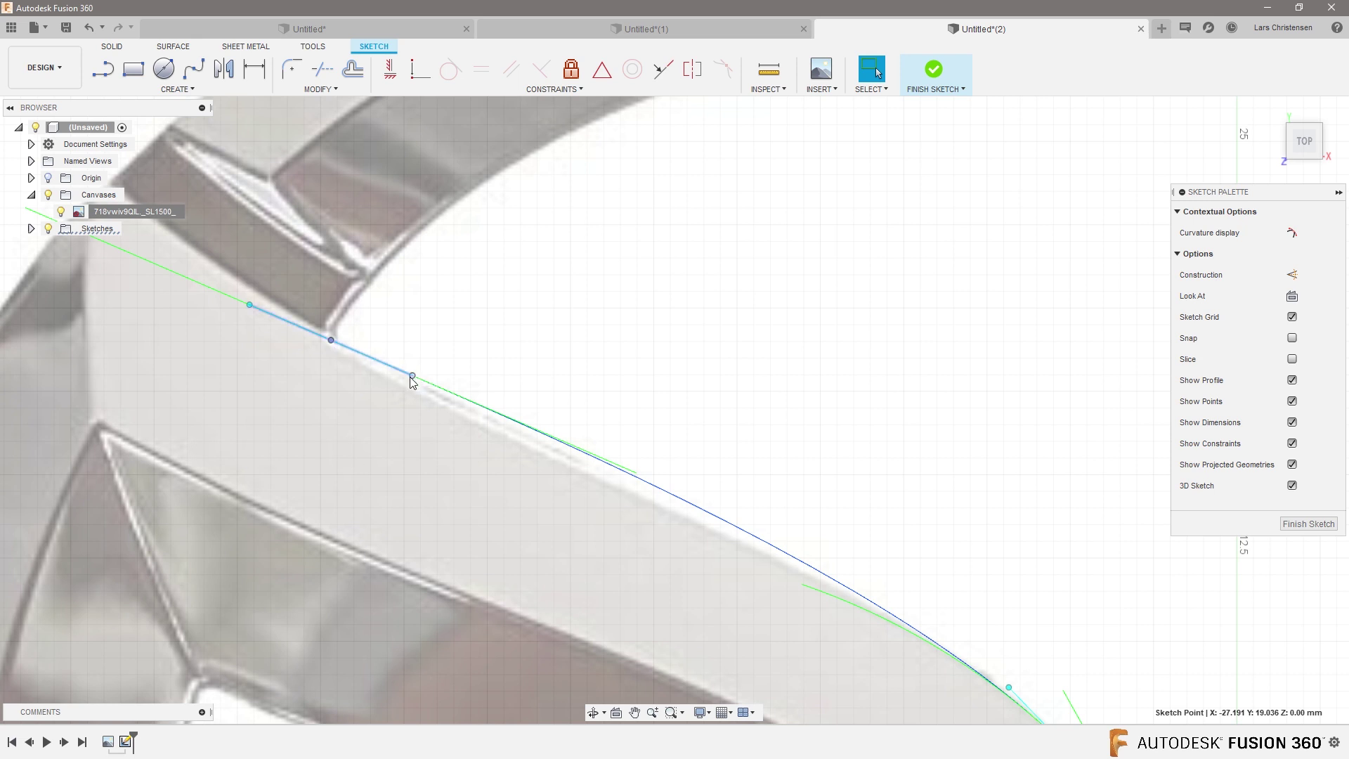
pyautogui.moveTo(413, 376); pyautogui.dragTo(409, 382)
pyautogui.scroll(-3, 184, 285)
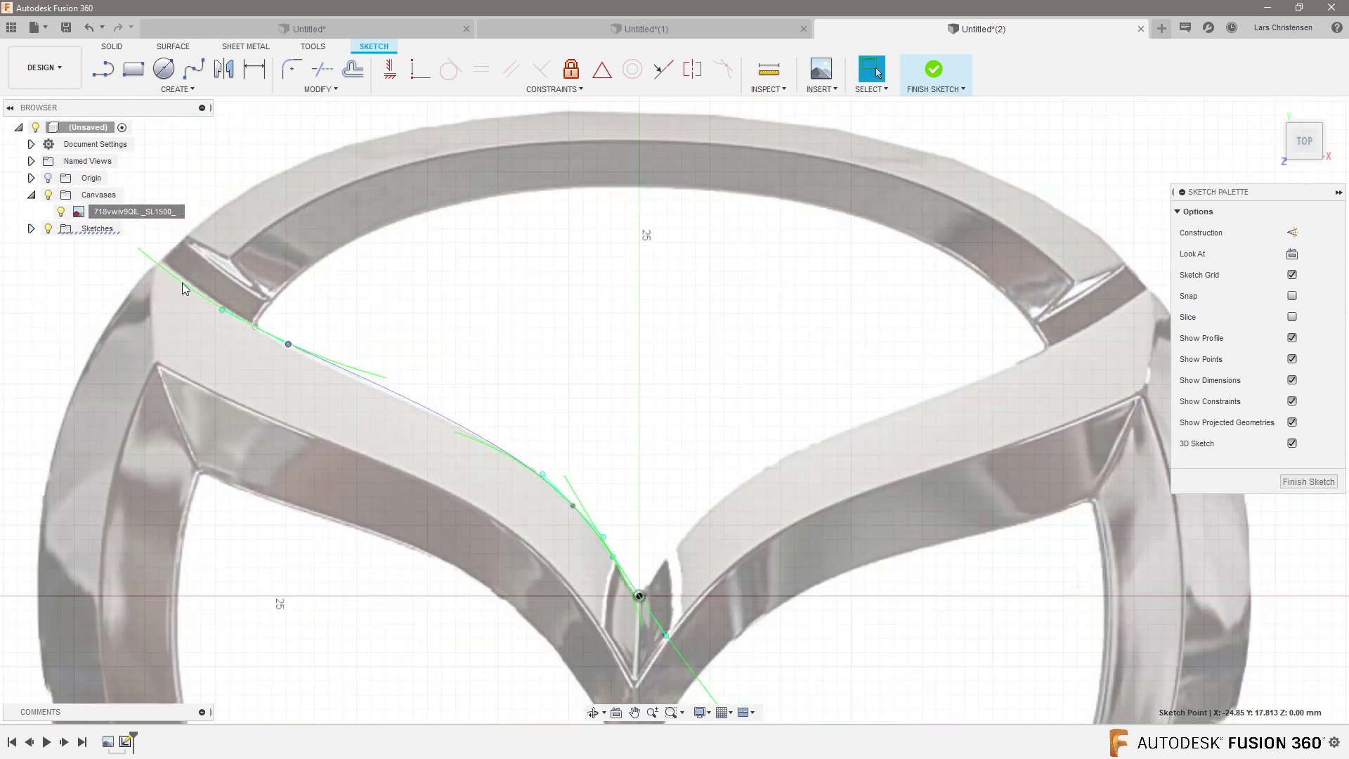
# Step: Draw a three-point fit point spline from the origin, through the right wing's bend, to its upper inner corner
pyautogui.scroll(3, 286, 305)
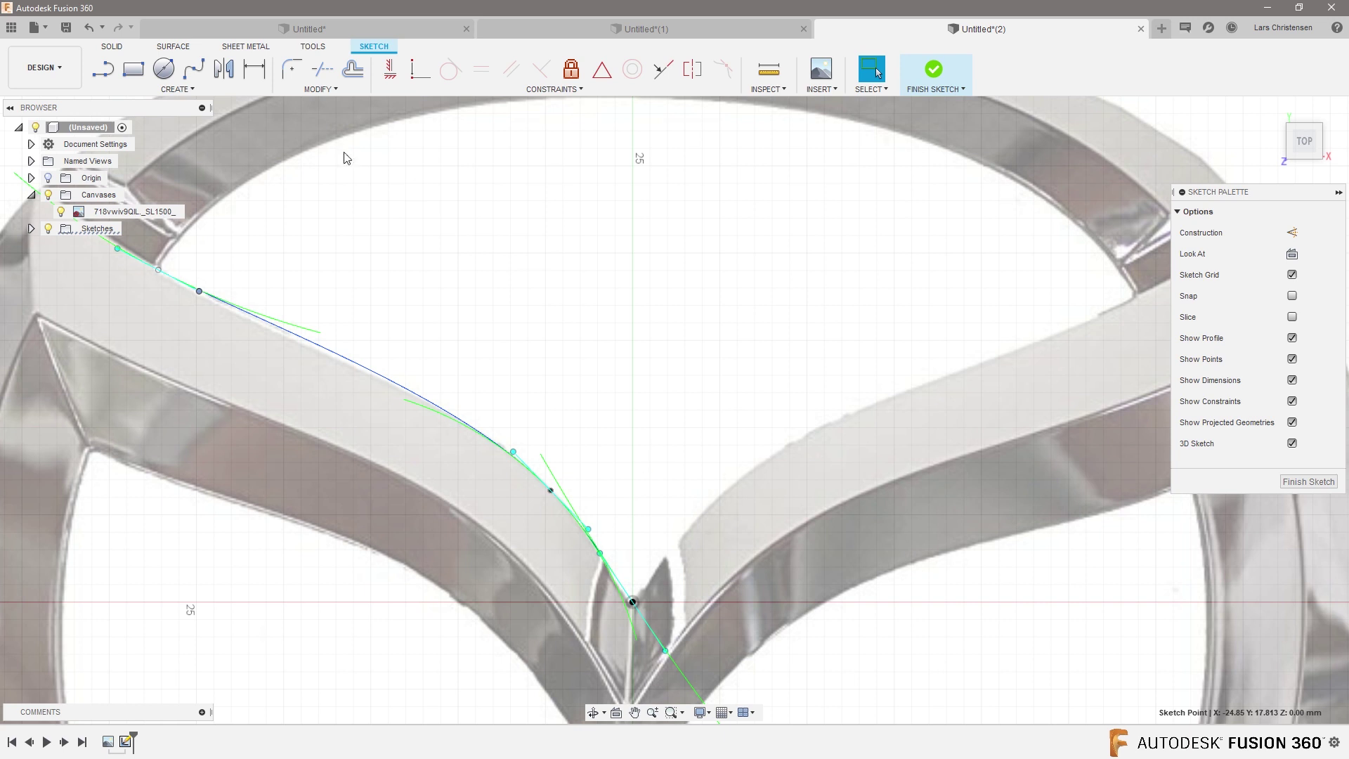
pyautogui.click(194, 68)
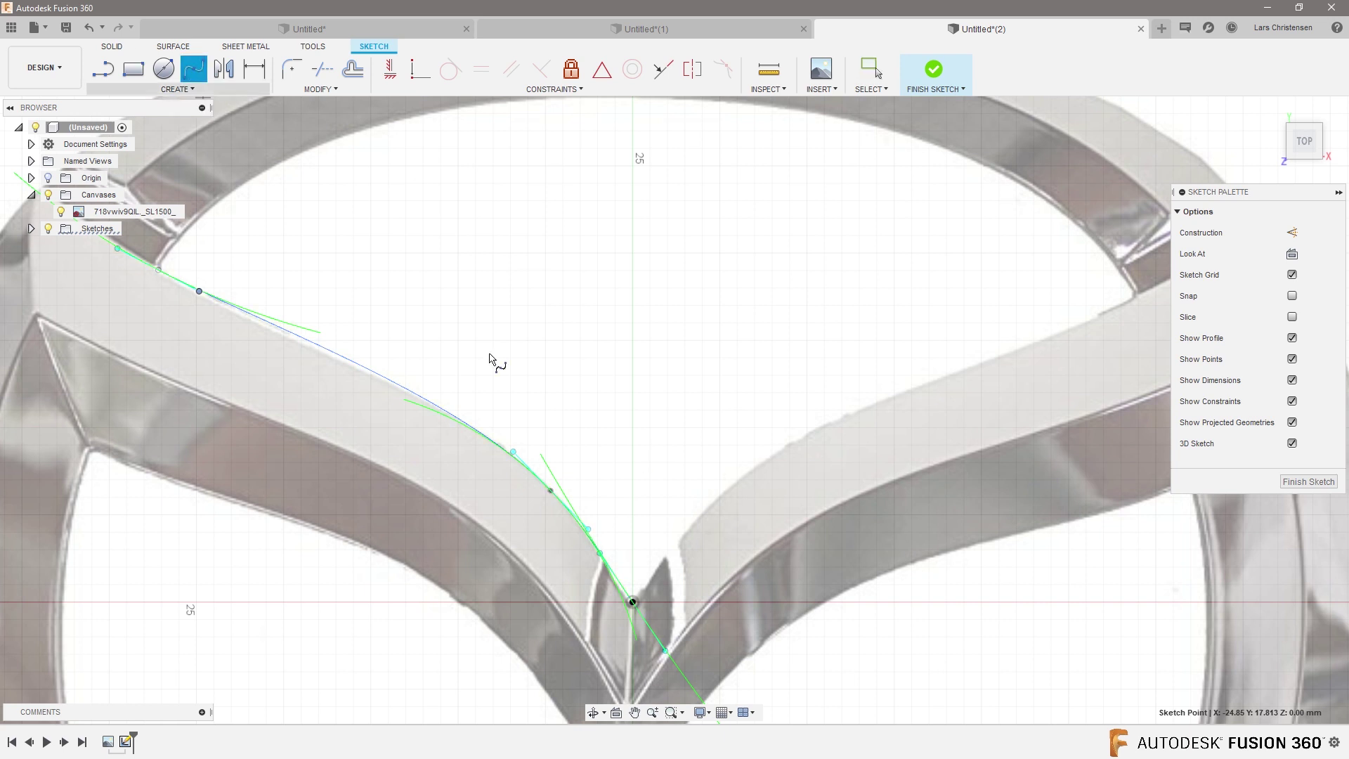
pyautogui.click(631, 602)
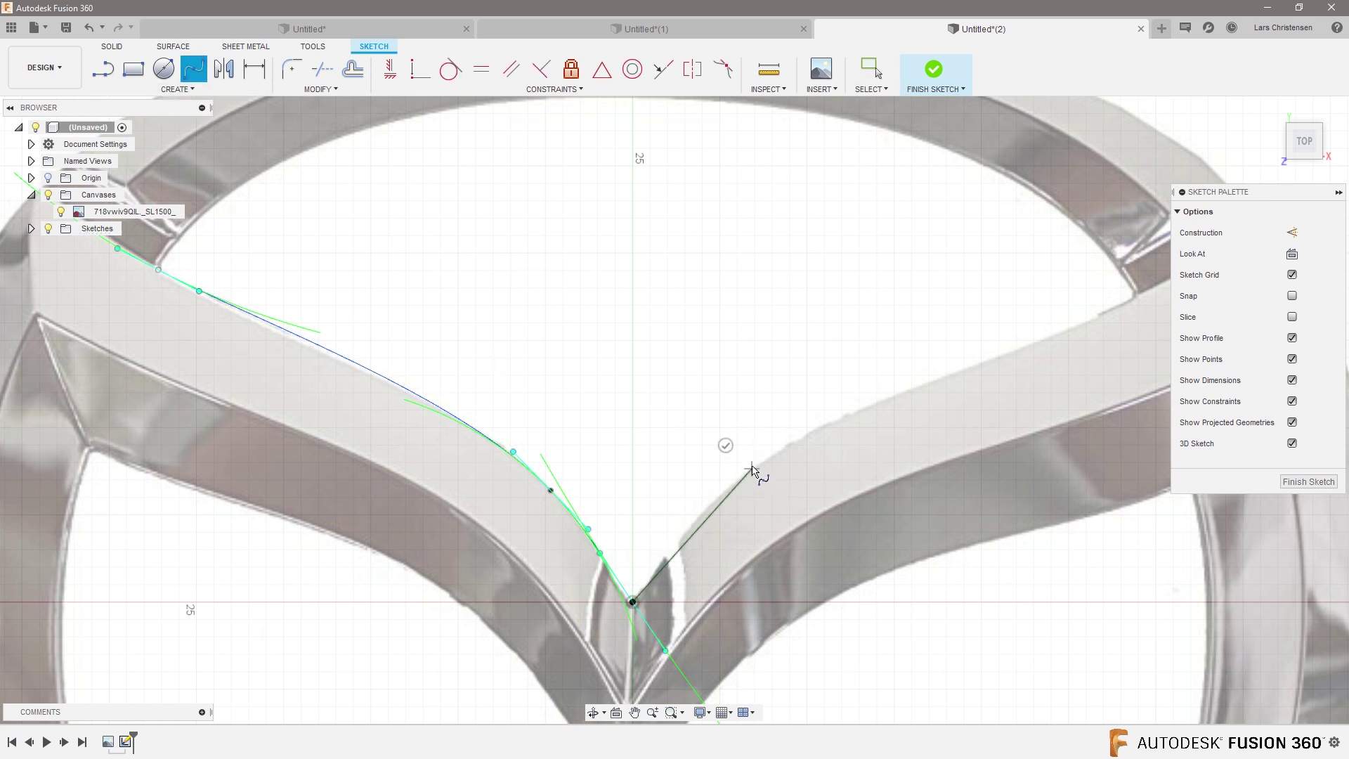
pyautogui.click(752, 469)
pyautogui.click(1134, 298)
pyautogui.click(1144, 329)
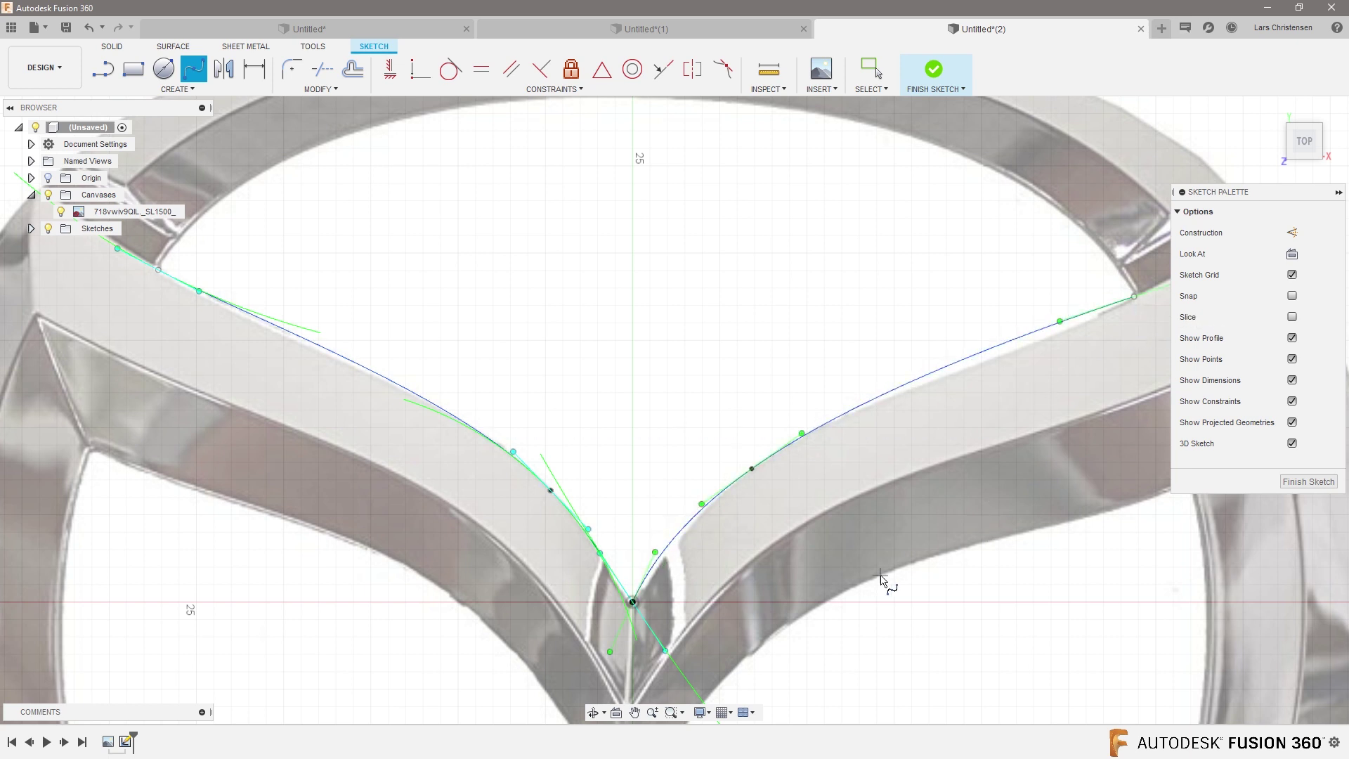
pyautogui.press('Escape')
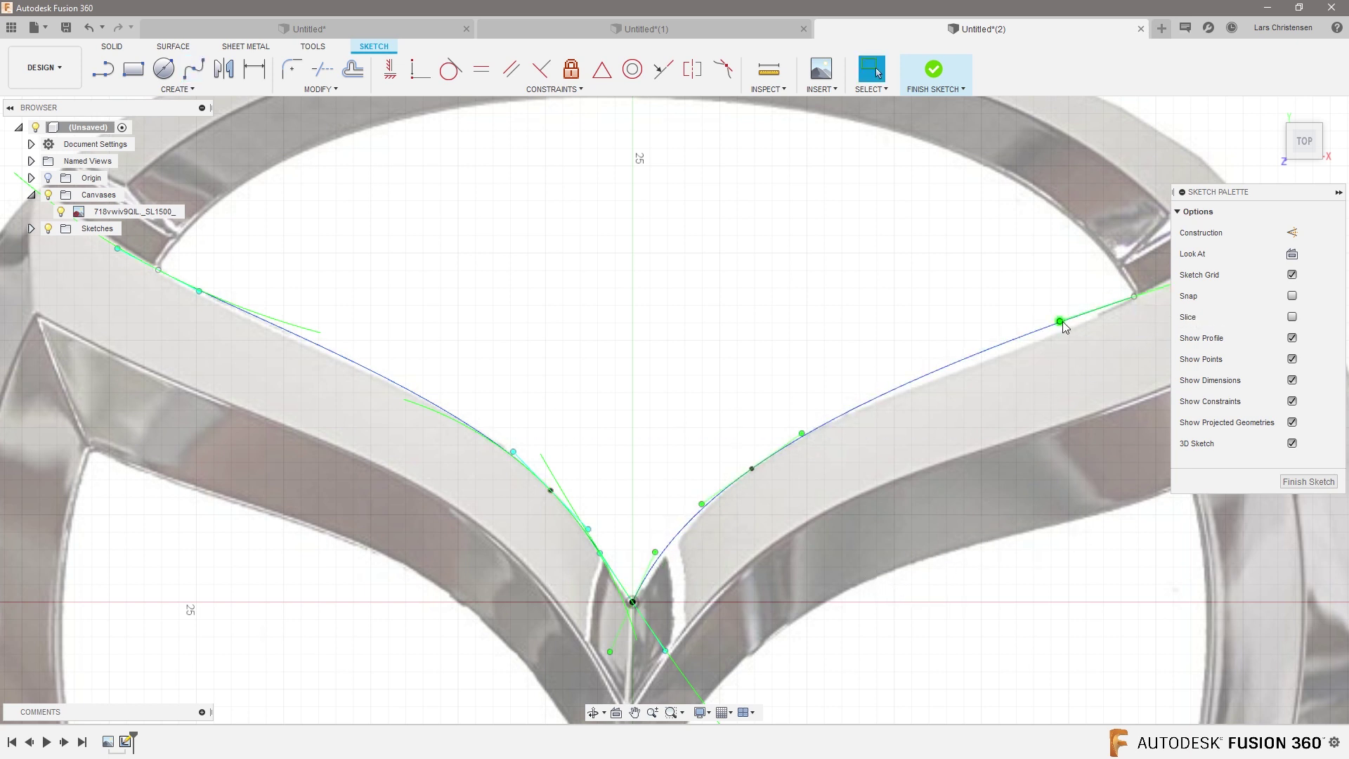
# Step: Adjust the right wing spline's tangent handles at its outer end and at the origin to match the upper edge
pyautogui.moveTo(1062, 322); pyautogui.dragTo(1078, 322)
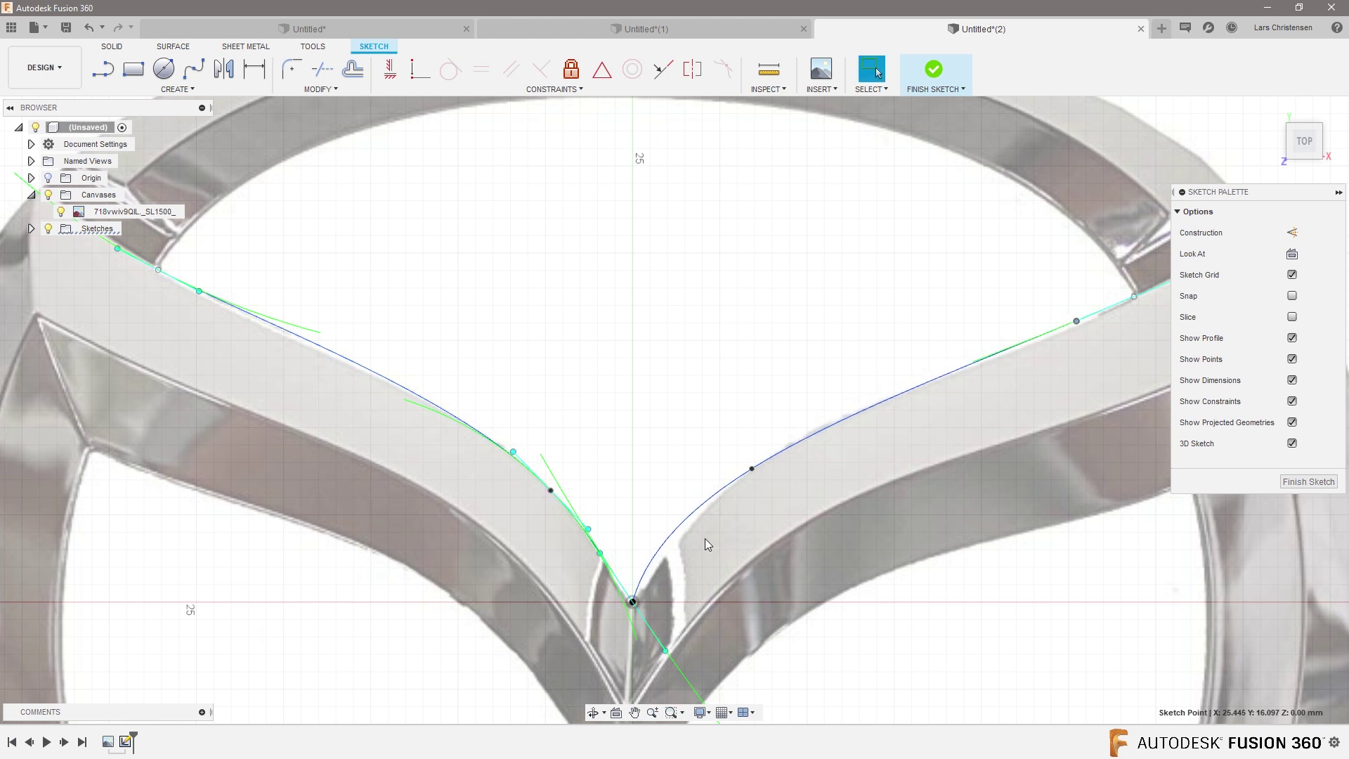
pyautogui.click(632, 602)
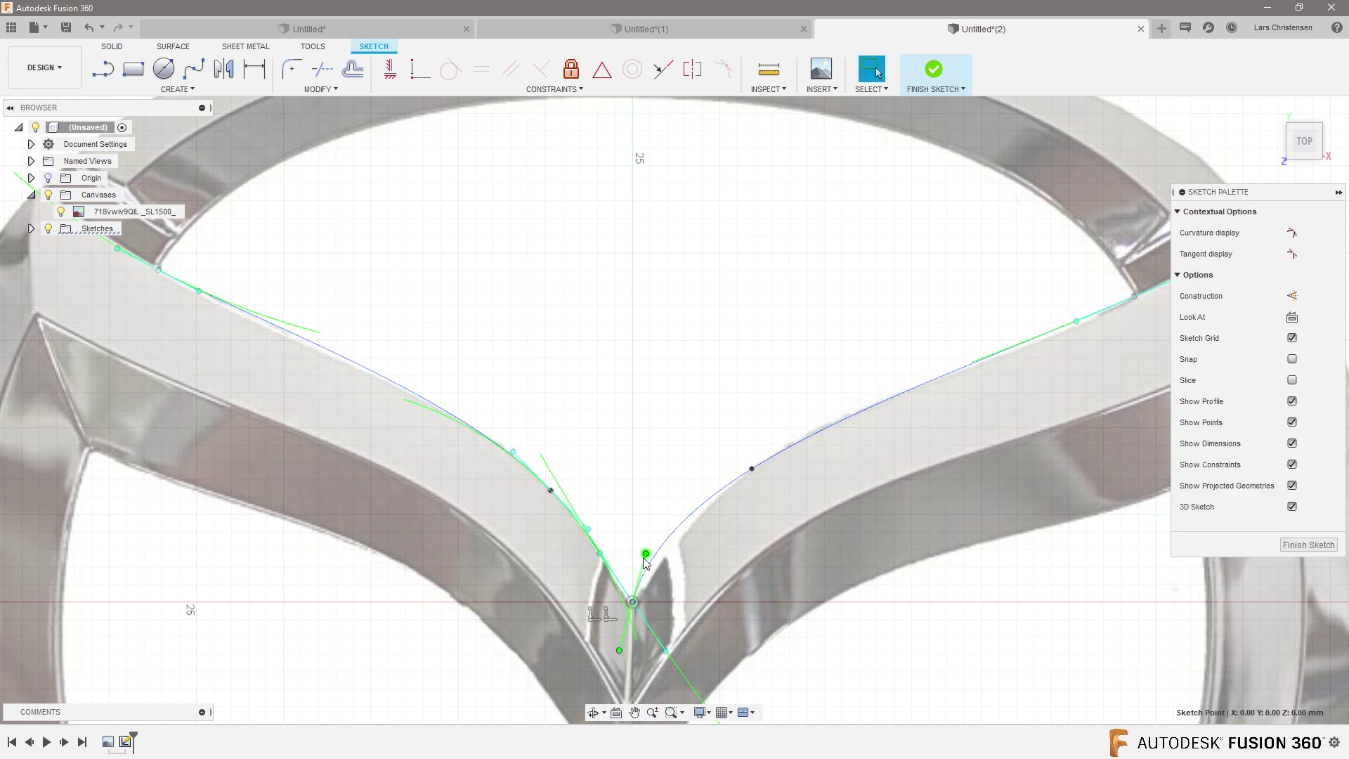
pyautogui.moveTo(644, 559); pyautogui.dragTo(659, 560)
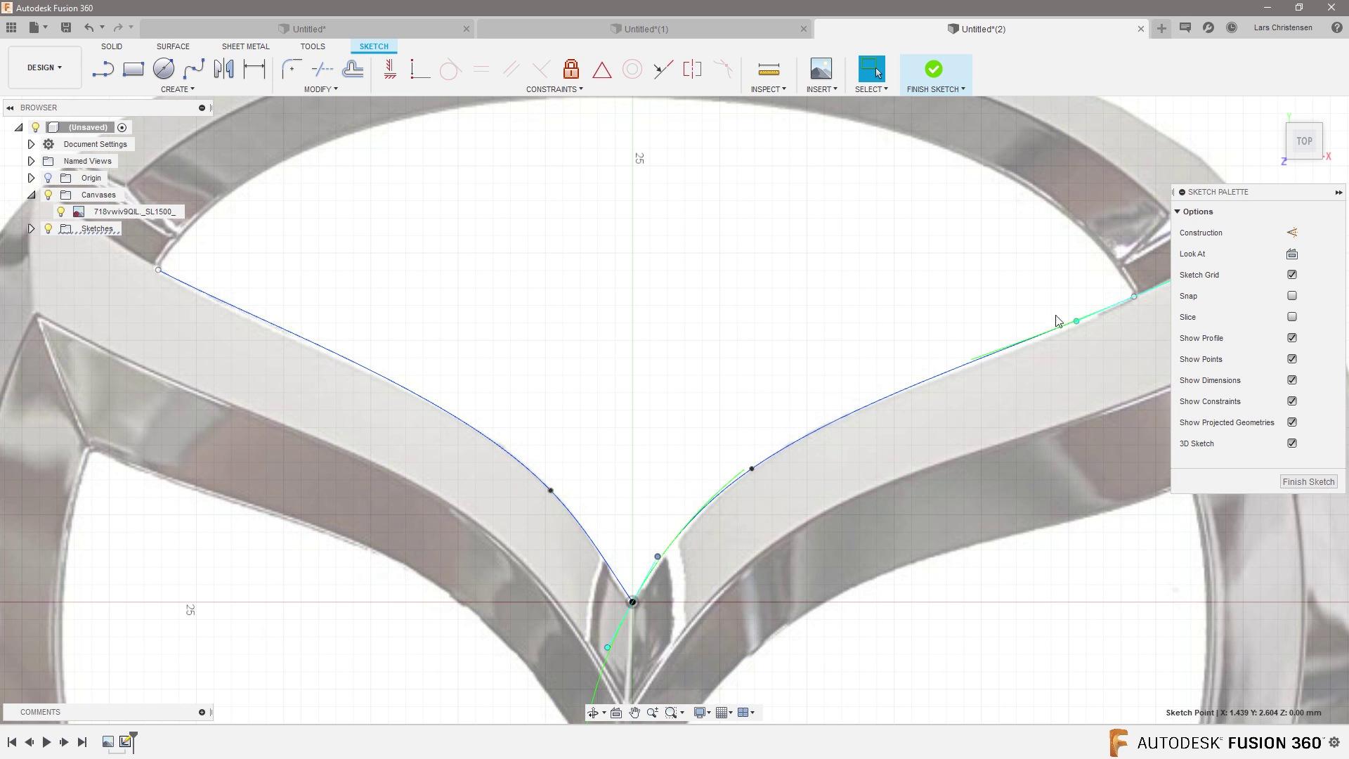
pyautogui.moveTo(1077, 322); pyautogui.dragTo(1083, 324)
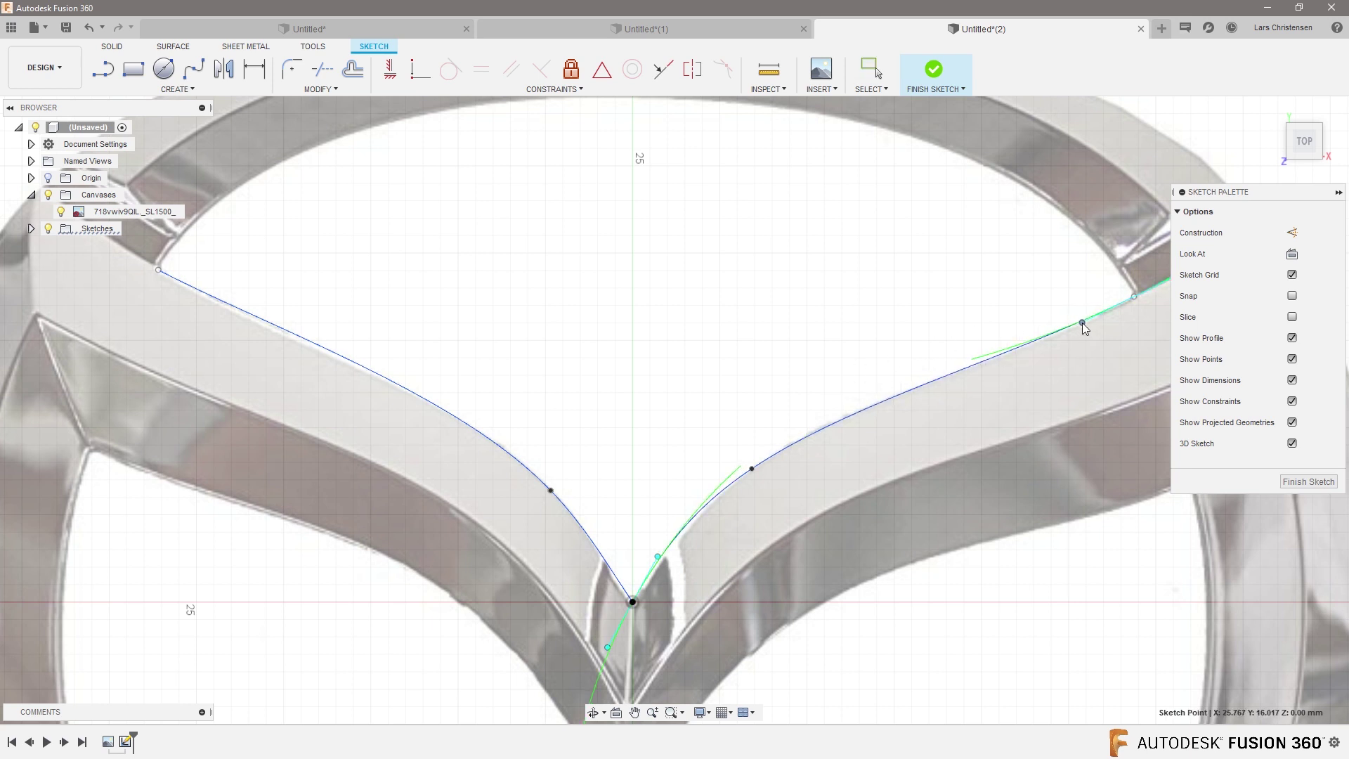
# Step: Draw a three-point fit point spline from the left spline's outer end, through the top opening's peak, to the right spline's outer end
pyautogui.scroll(-2, 782, 554)
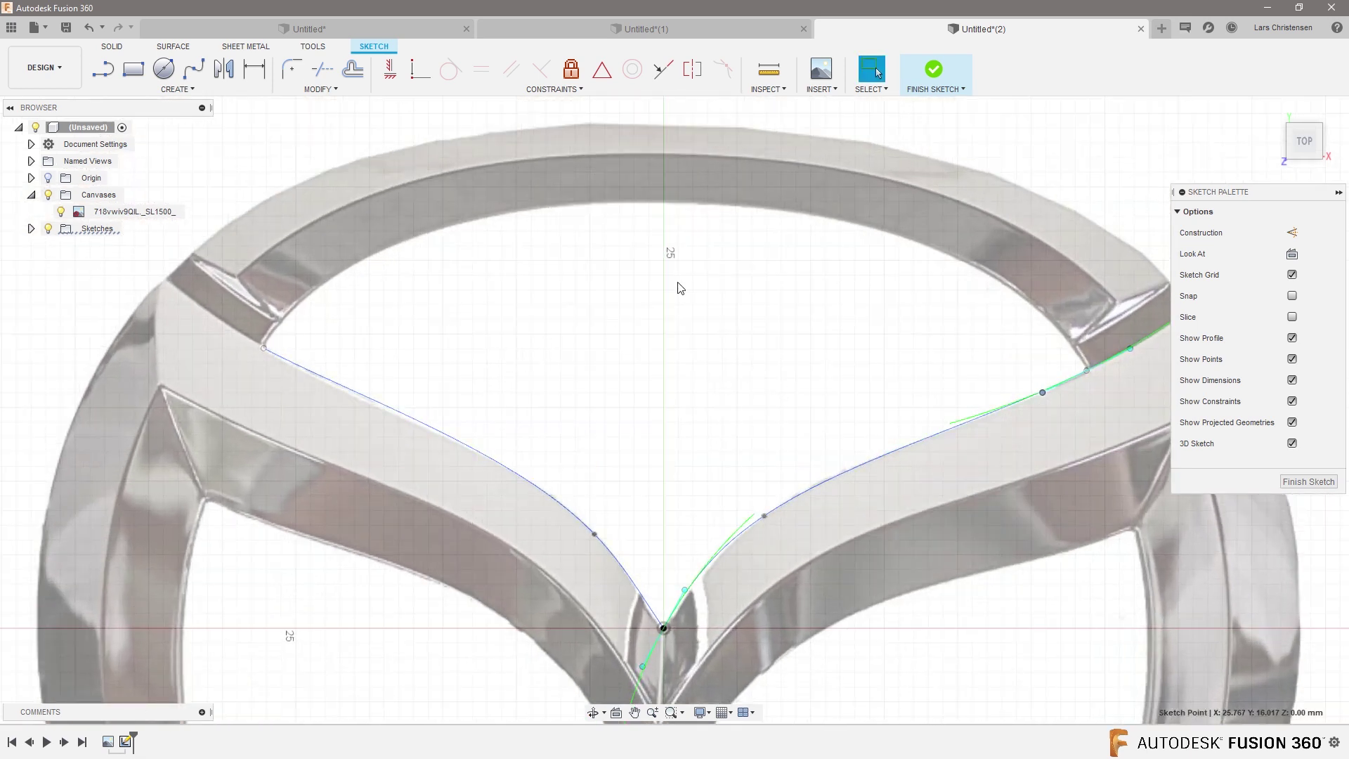
pyautogui.click(194, 69)
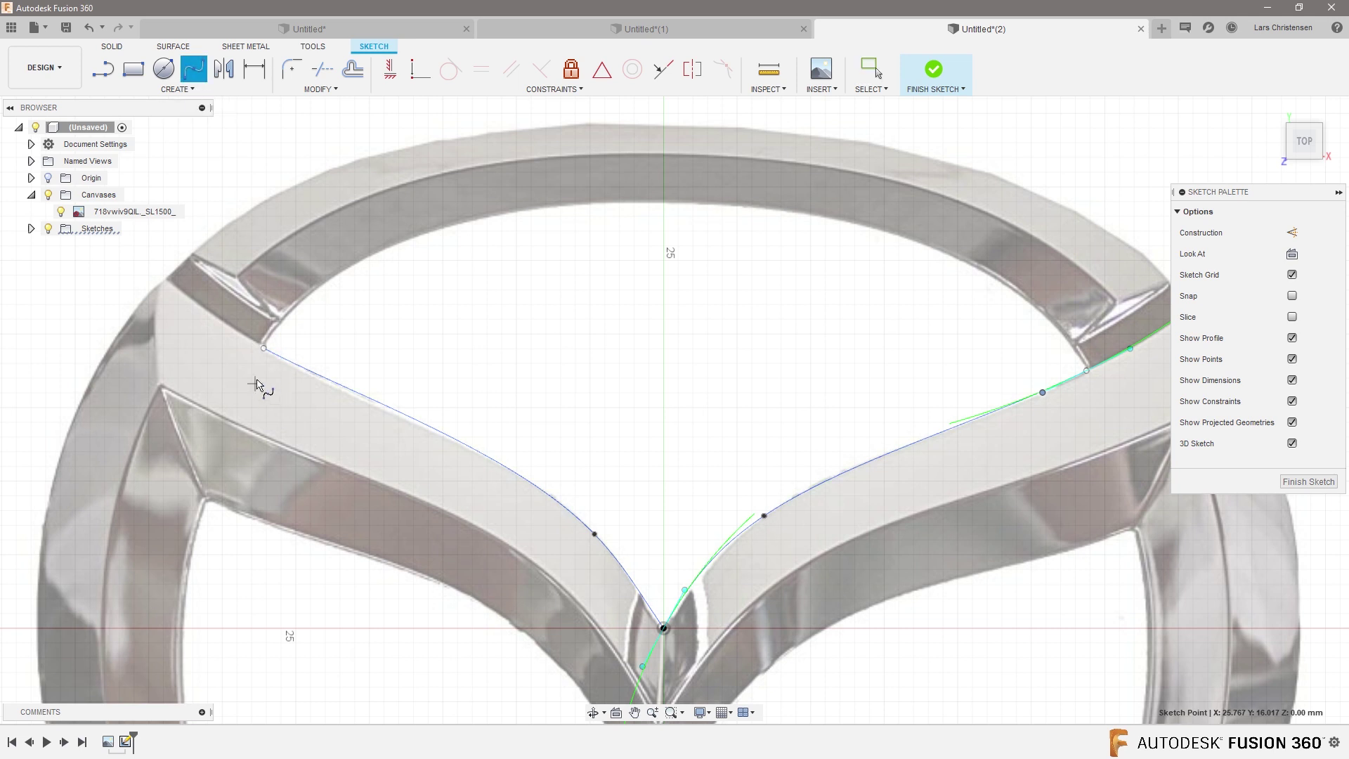
pyautogui.click(264, 349)
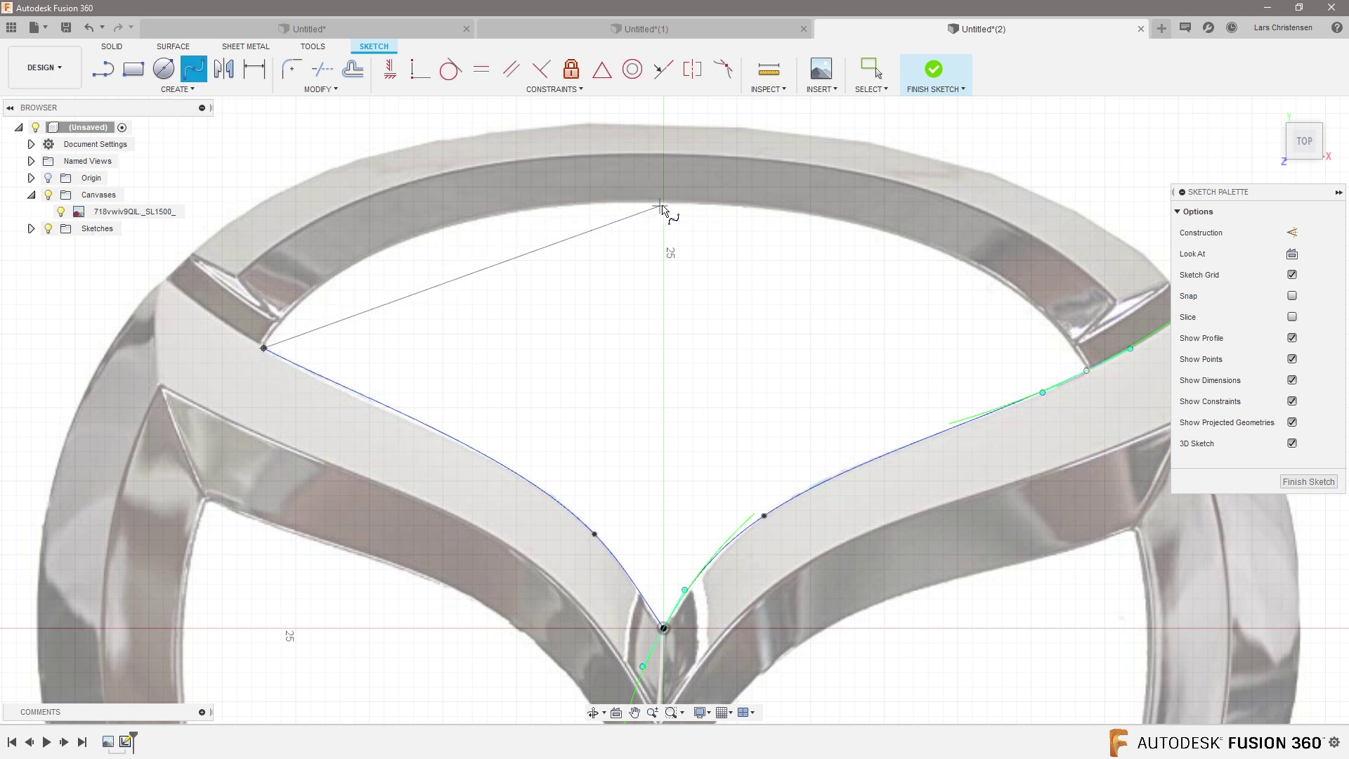
pyautogui.click(664, 203)
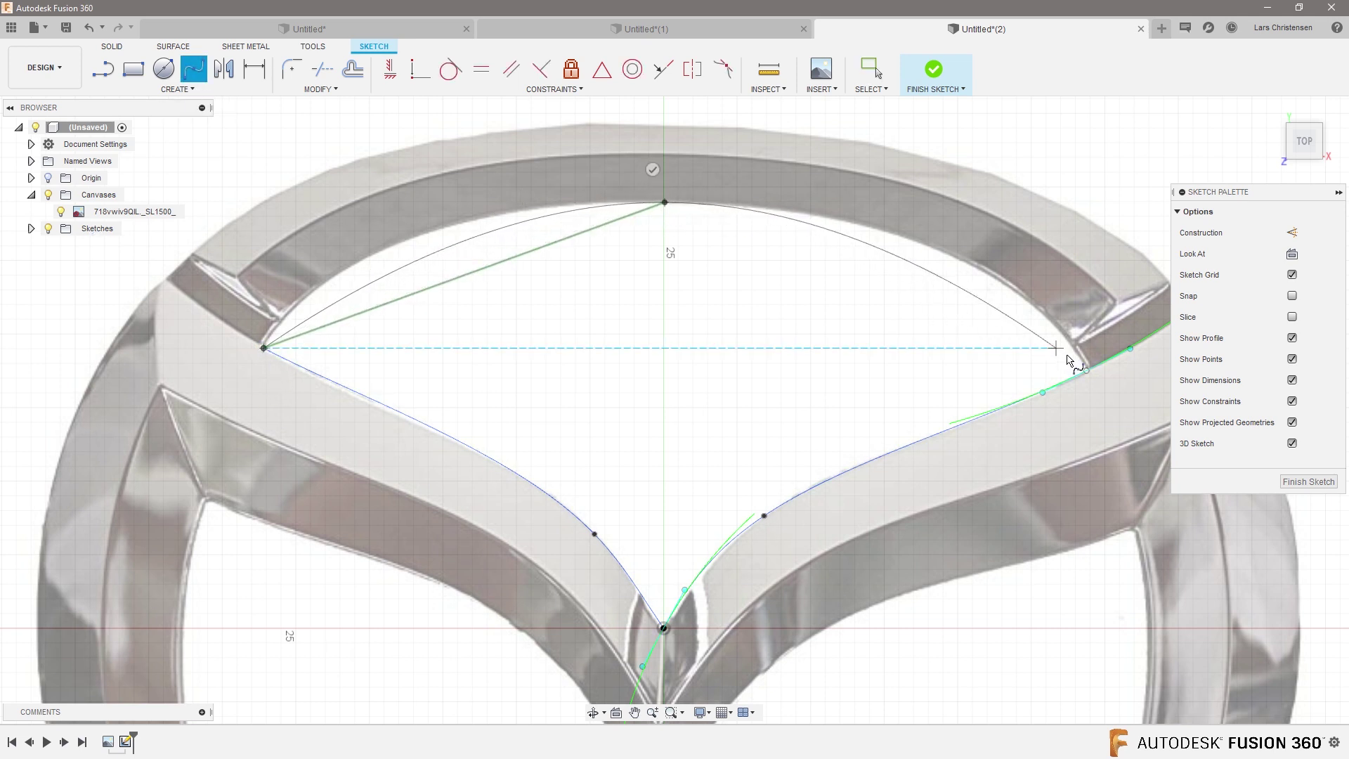
pyautogui.click(1086, 371)
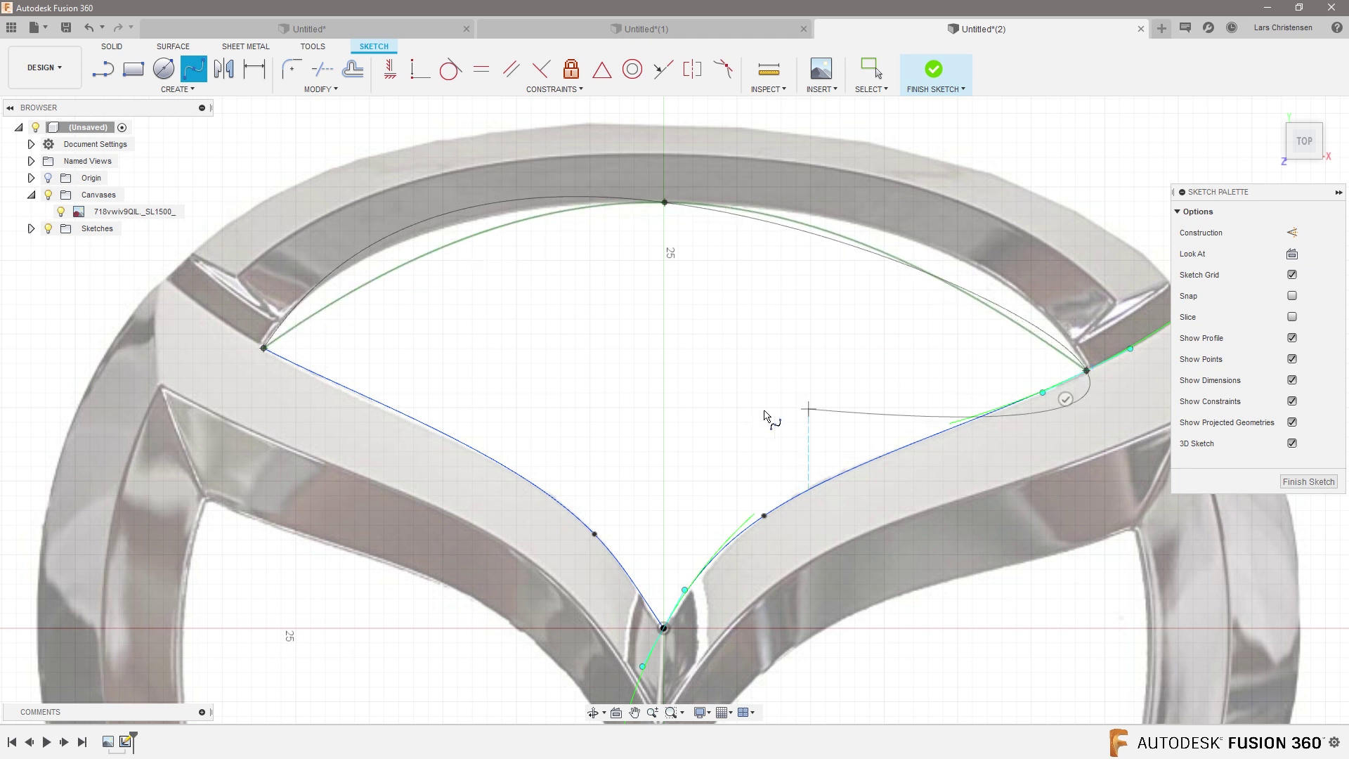
pyautogui.click(1065, 399)
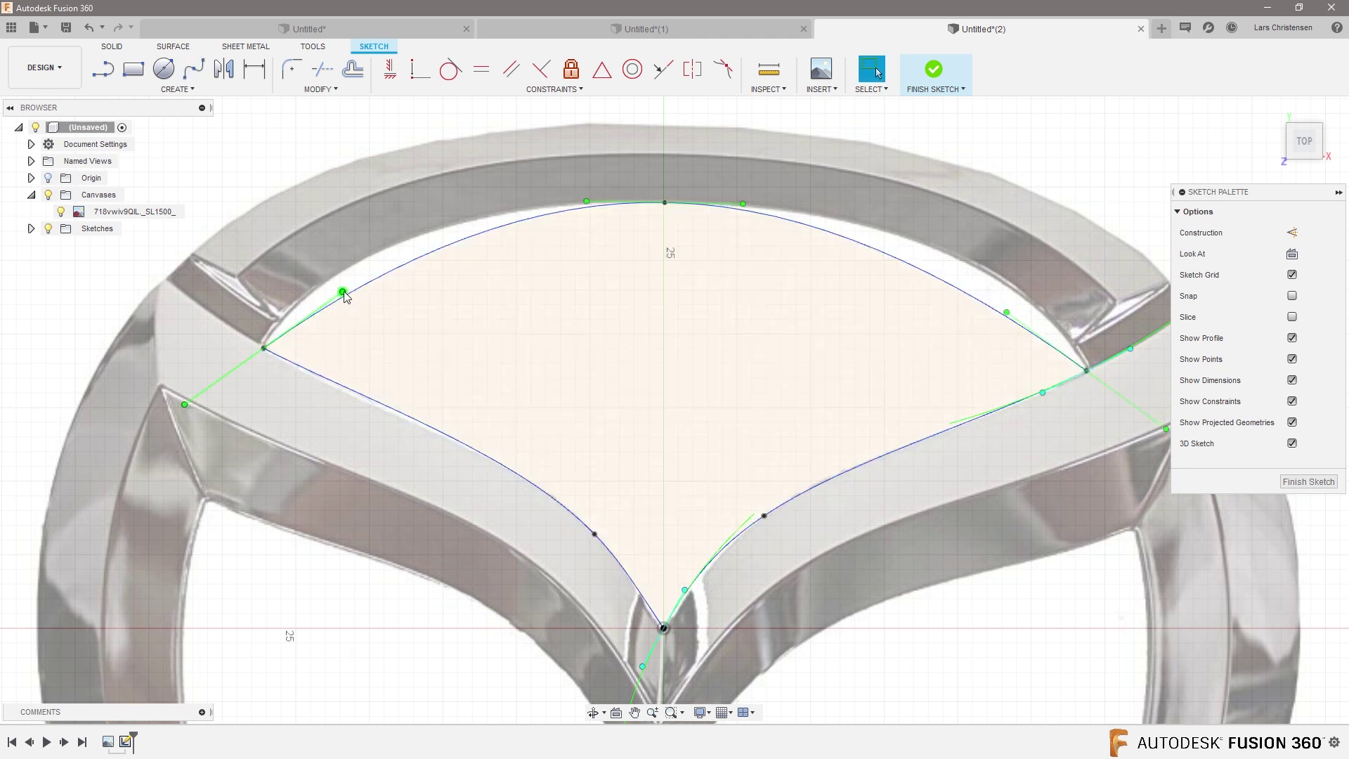
# Step: Steepen the top arc spline's tangent handles at both ends so the curve follows the opening's inner edge
pyautogui.moveTo(338, 289); pyautogui.dragTo(308, 290)
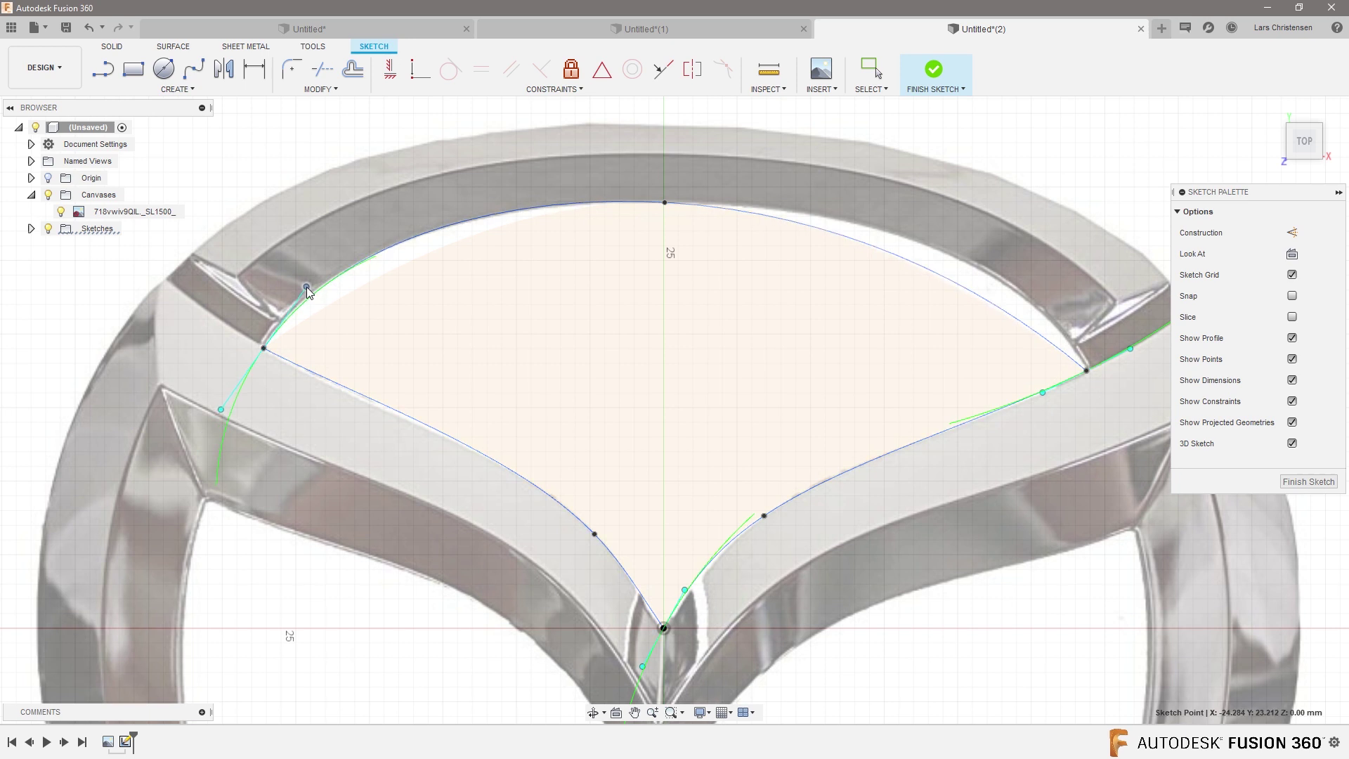
pyautogui.click(1090, 375)
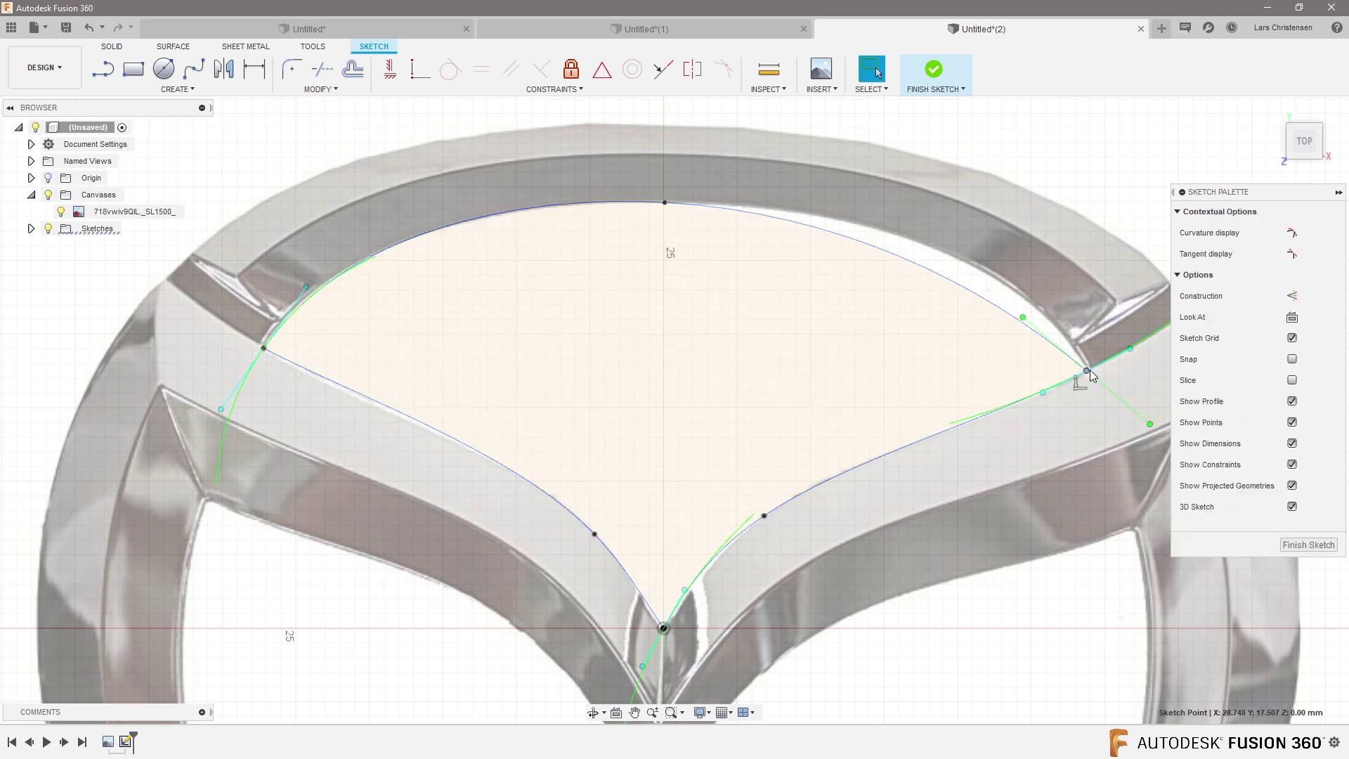
pyautogui.moveTo(1023, 318); pyautogui.dragTo(1051, 307)
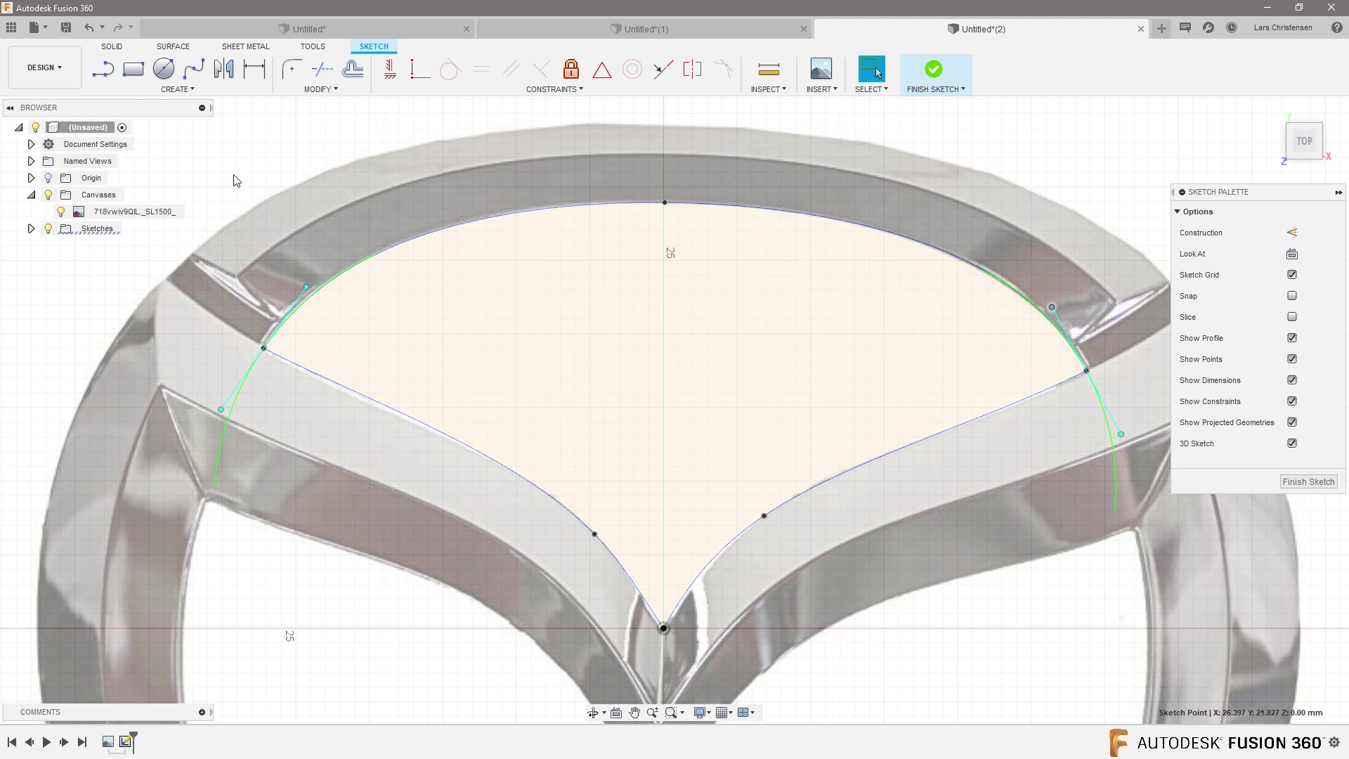
# Step: Apply Fix to the left wing, right wing and top arc splines, and finish the sketch
pyautogui.rightClick(322, 381)
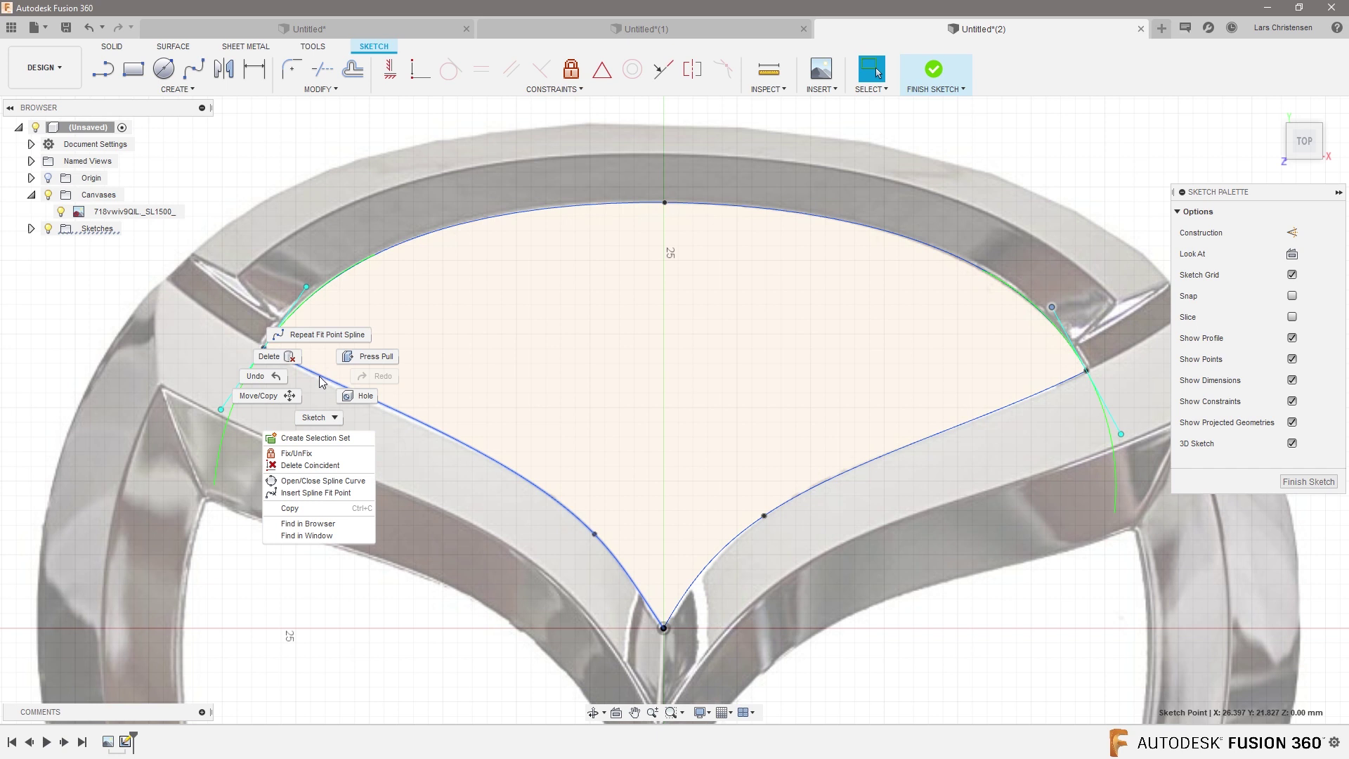
pyautogui.click(312, 454)
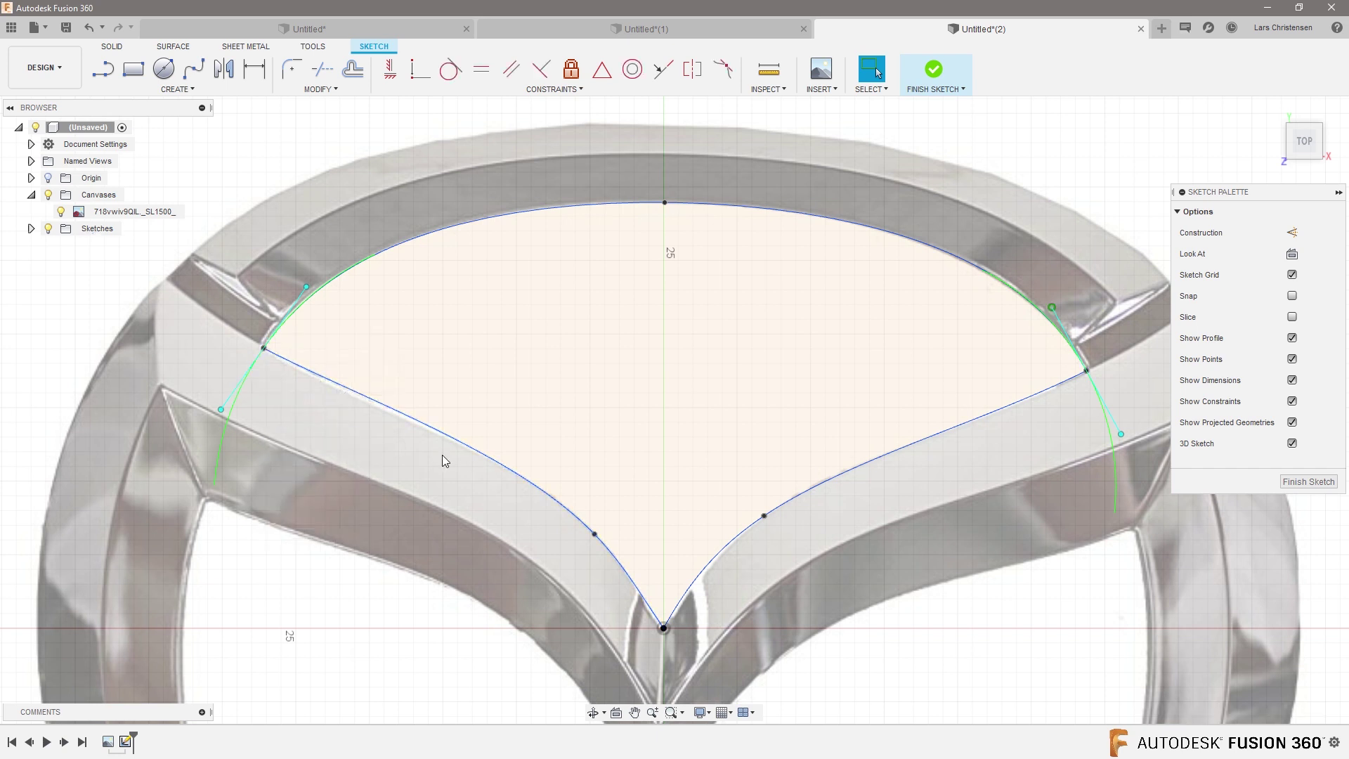
pyautogui.rightClick(833, 473)
pyautogui.click(822, 576)
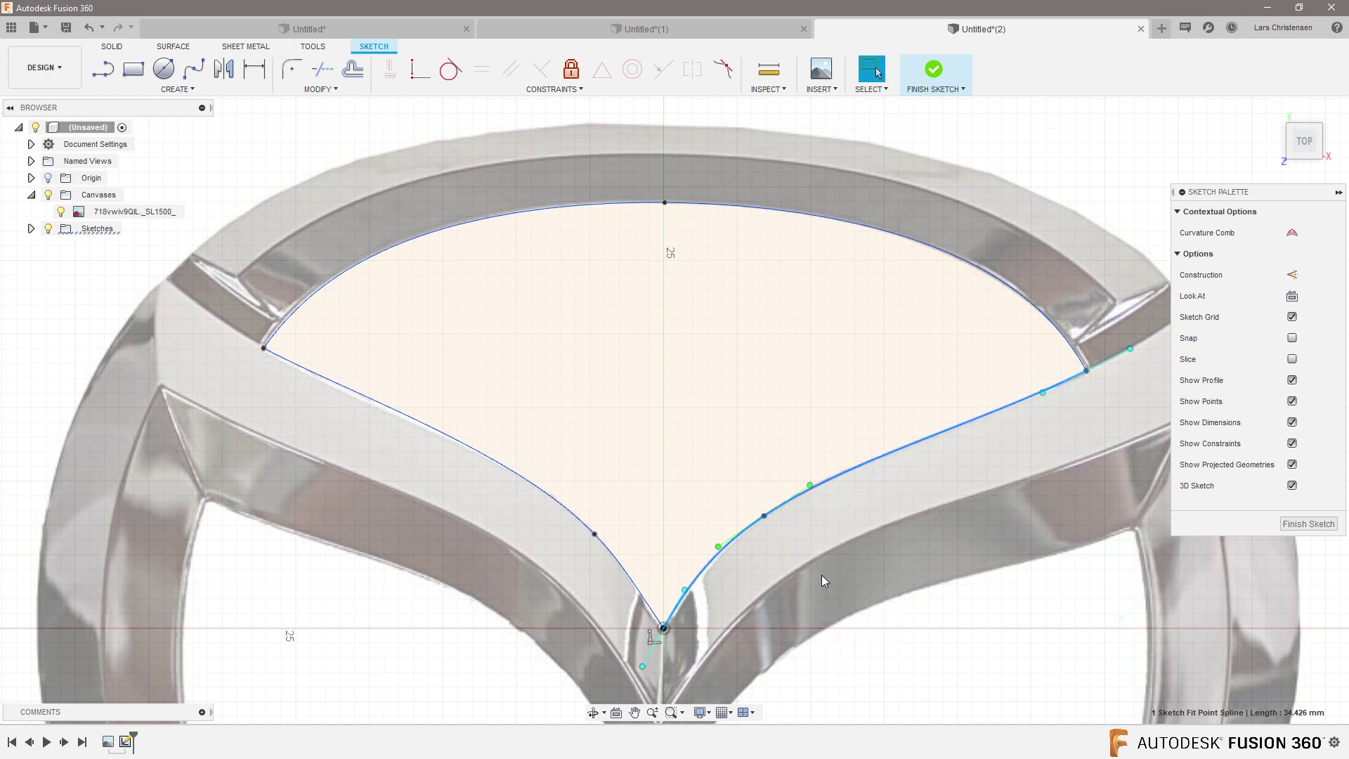
pyautogui.hotkey('ctrl', 'z')
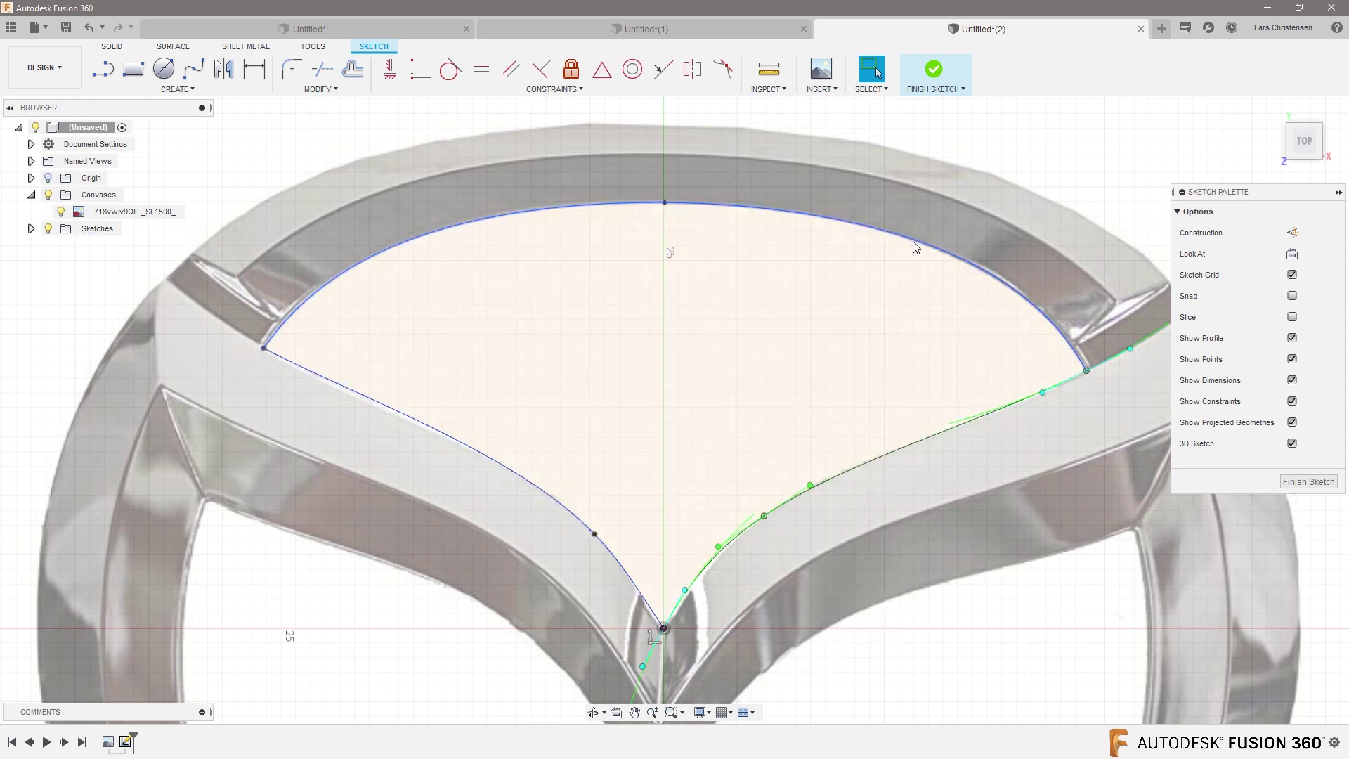
pyautogui.rightClick(915, 246)
pyautogui.click(906, 347)
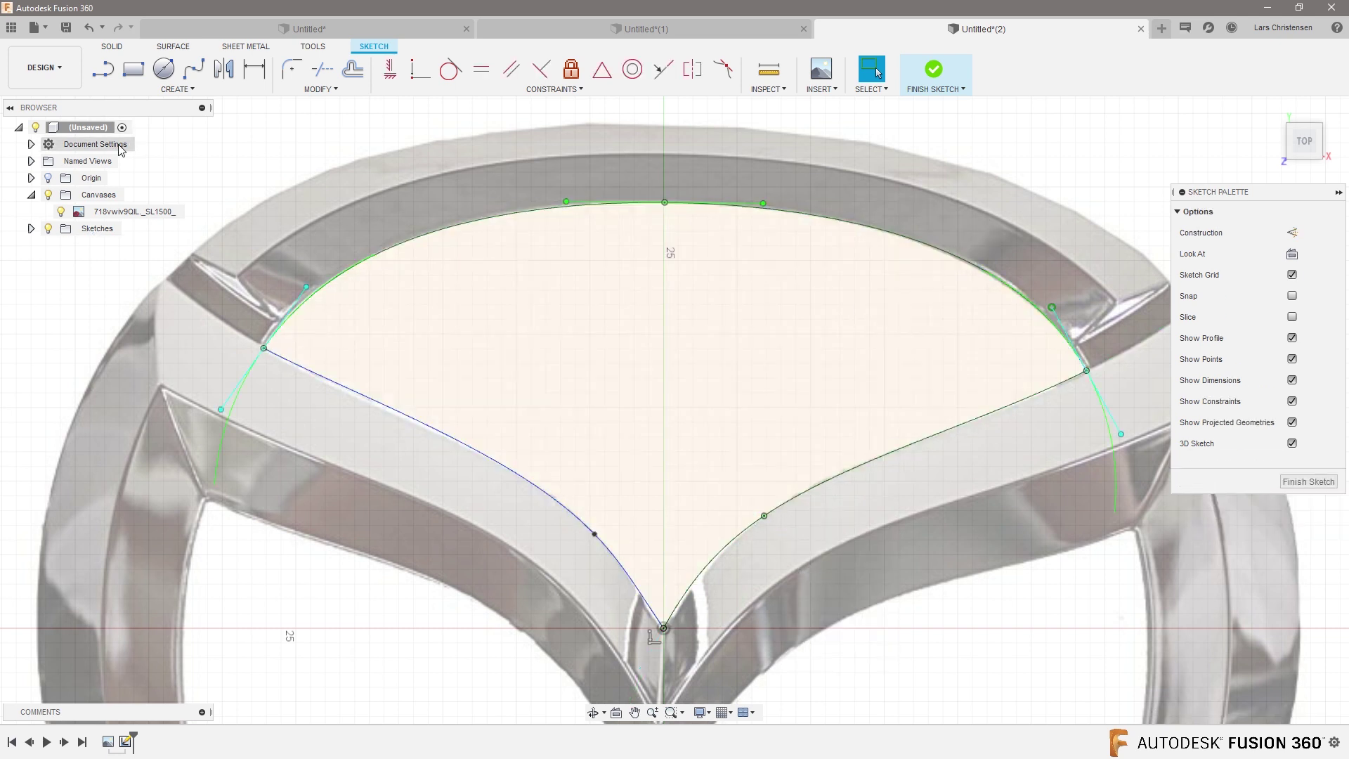
pyautogui.click(1306, 482)
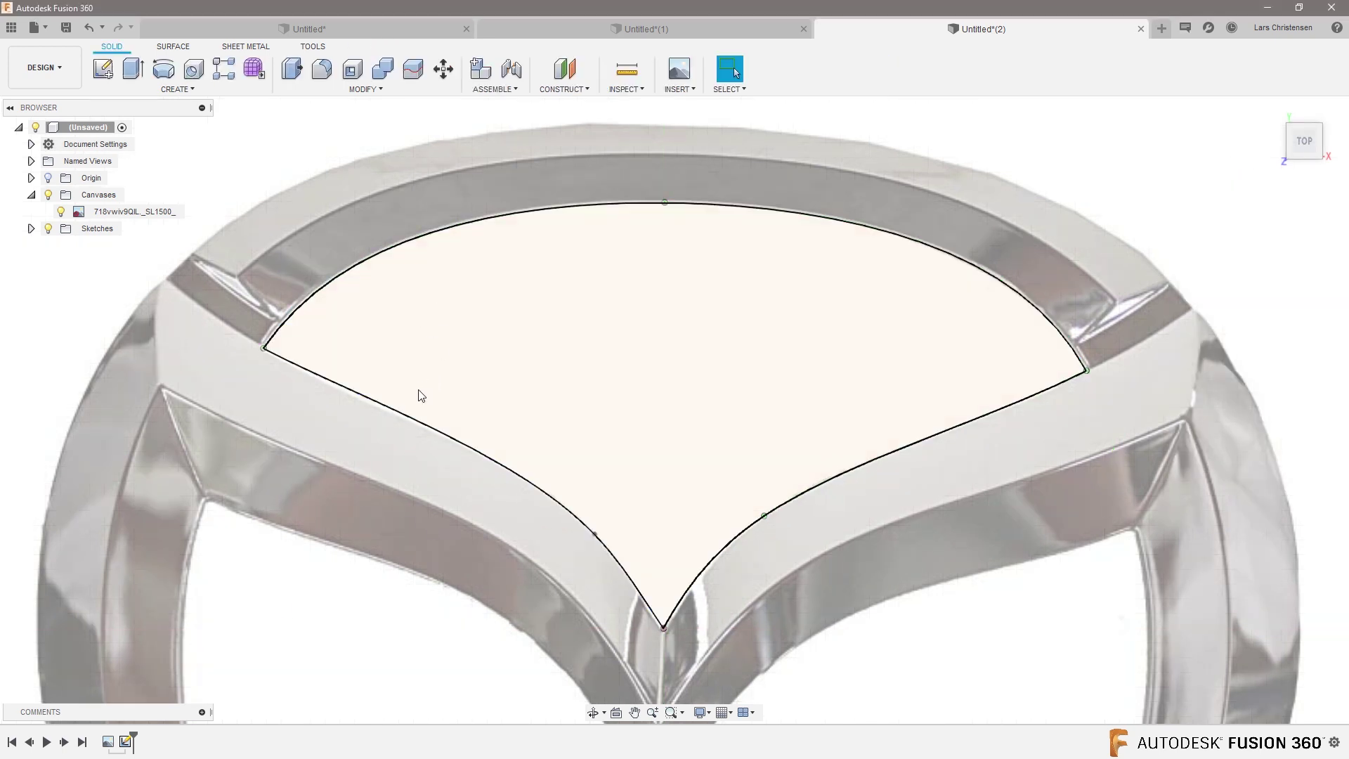
pyautogui.rightClick(416, 419)
pyautogui.click(367, 602)
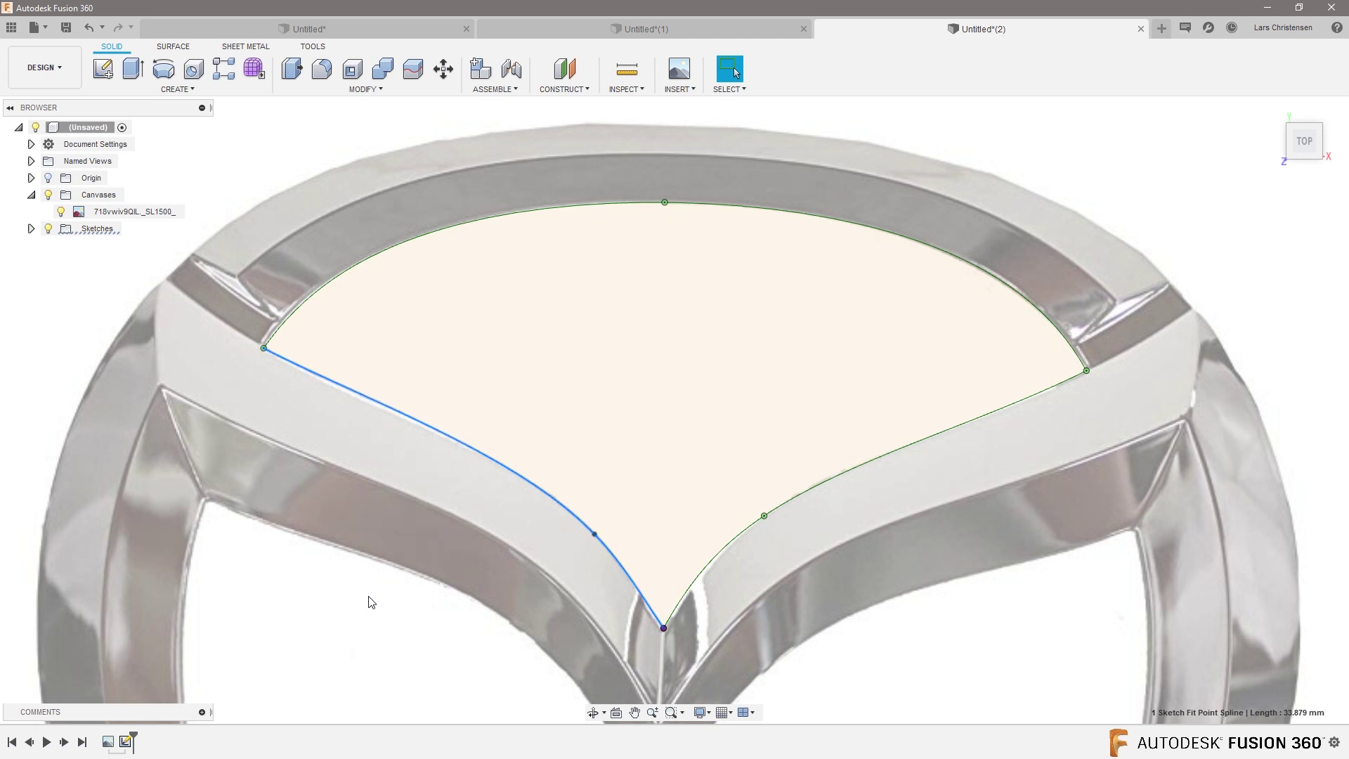
pyautogui.scroll(-3, 451, 323)
pyautogui.scroll(-2, 549, 306)
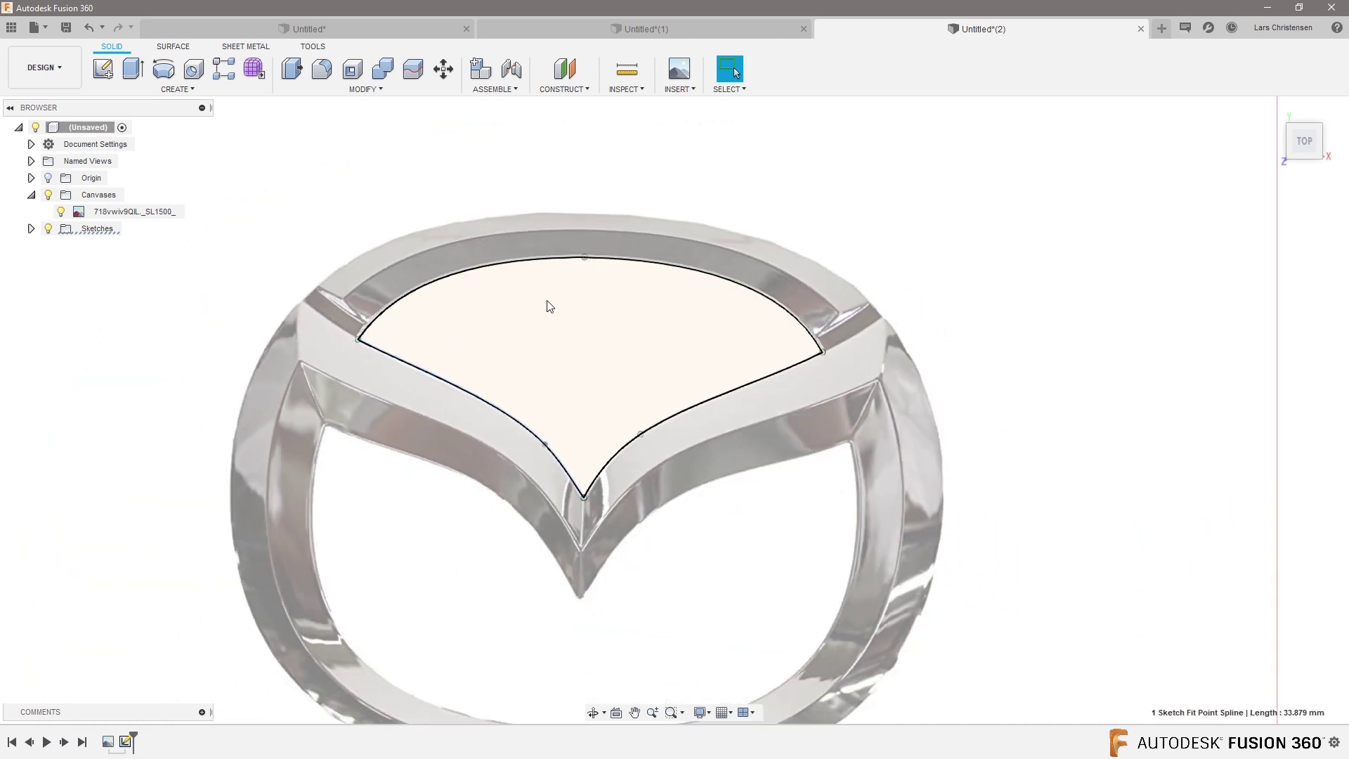
# Step: Create a new empty design
pyautogui.click(1163, 28)
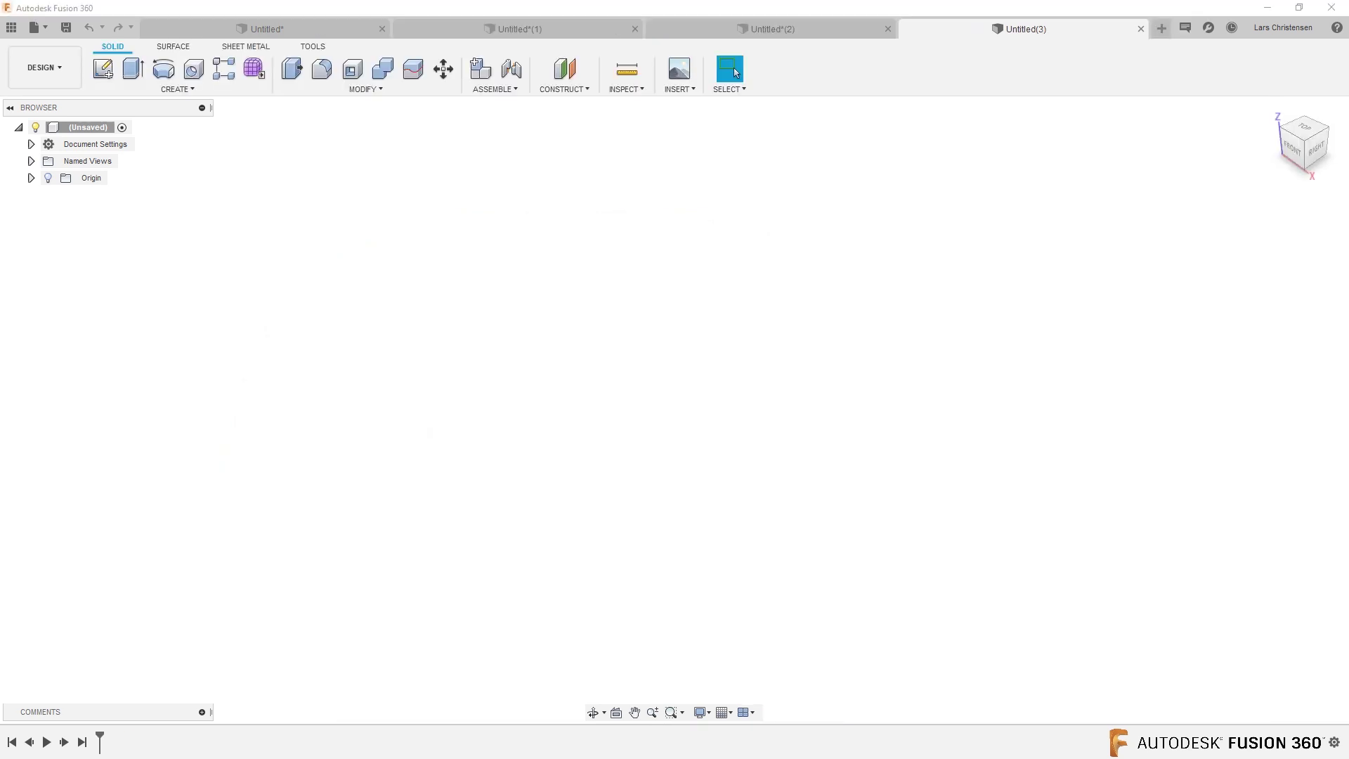